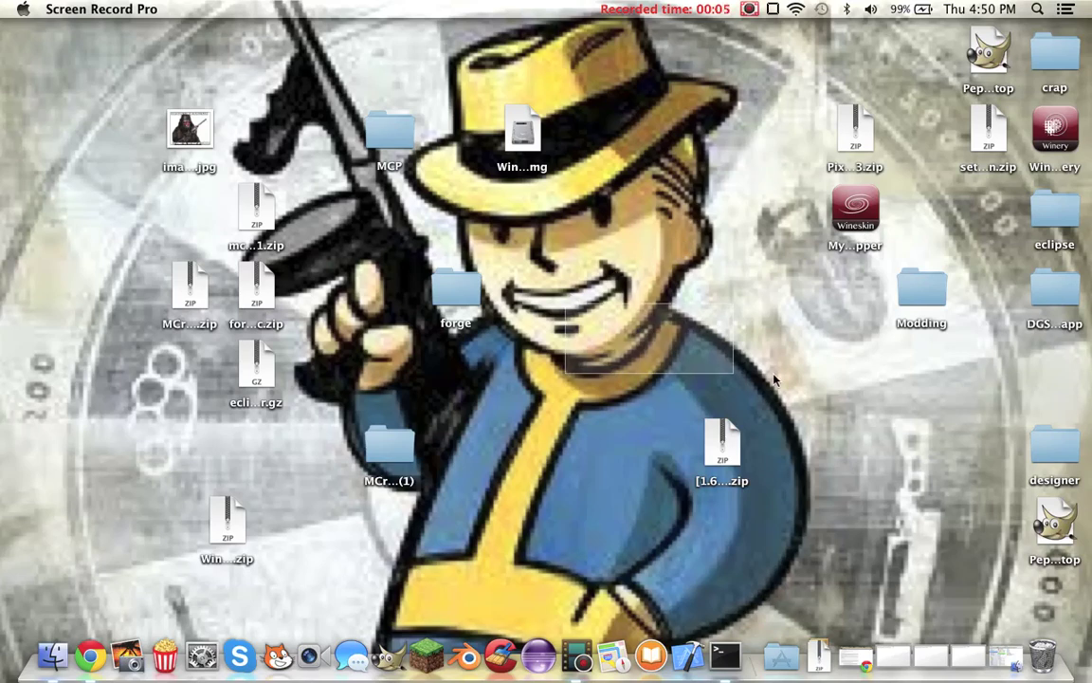
- Bring Finder forward and select the zip file and crap folder on the desktop
left_click(775, 139)
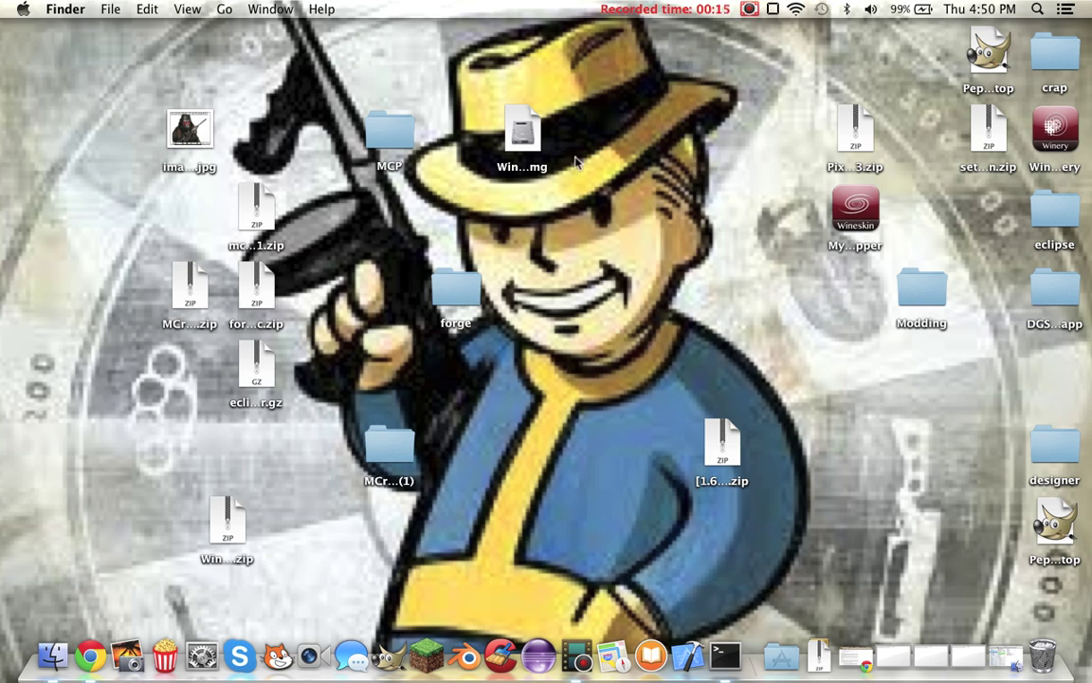
left_click_drag(577, 160, 756, 410)
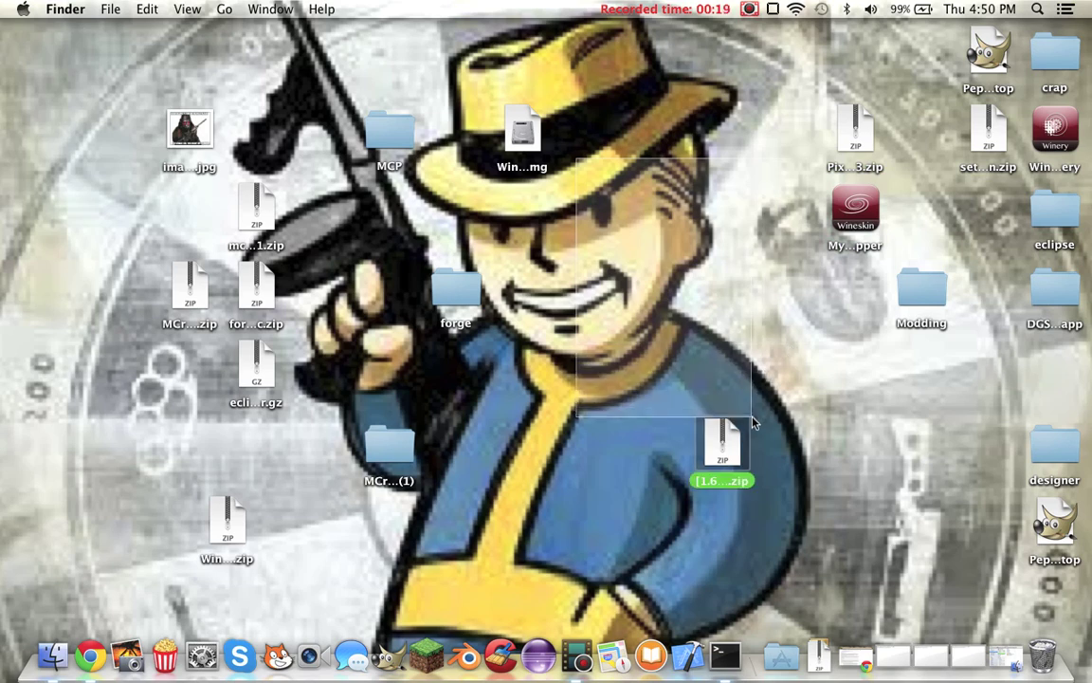
left_click_drag(756, 410, 750, 418)
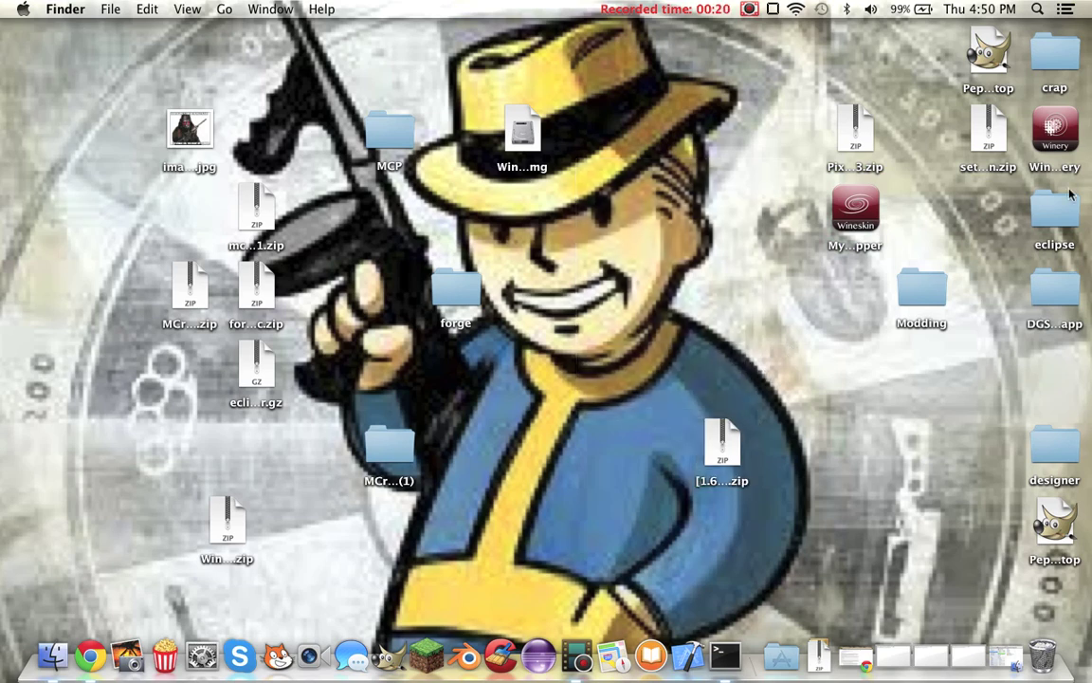
- Open the crap folder into COSPLAY, close that window, and return to Chrome
double_click(1054, 57)
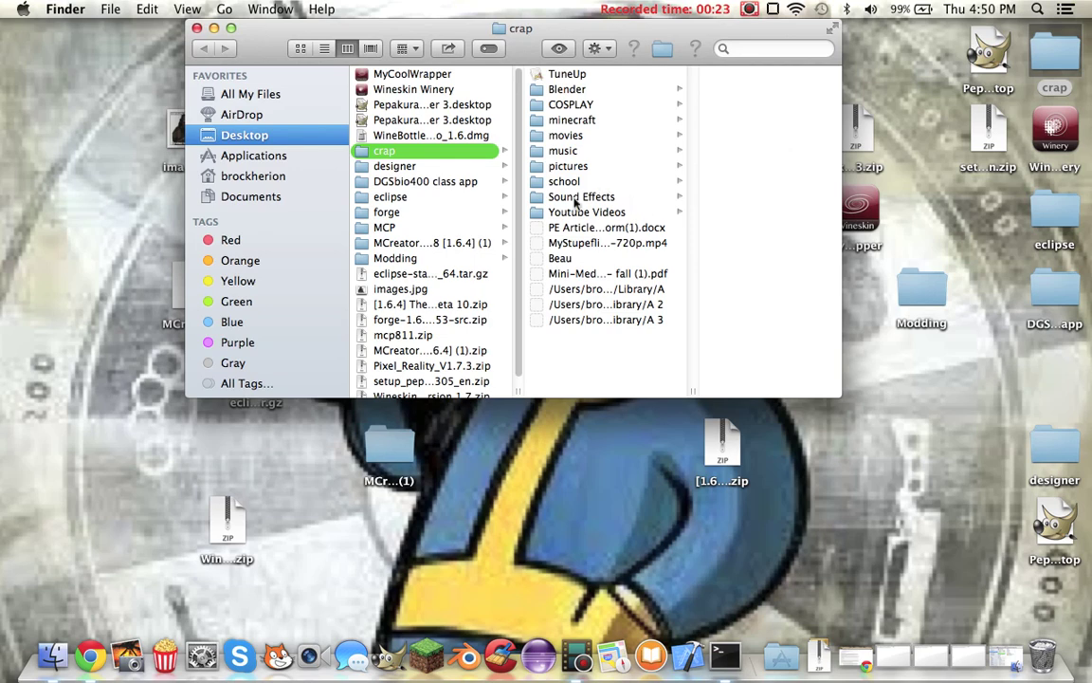
left_click(572, 105)
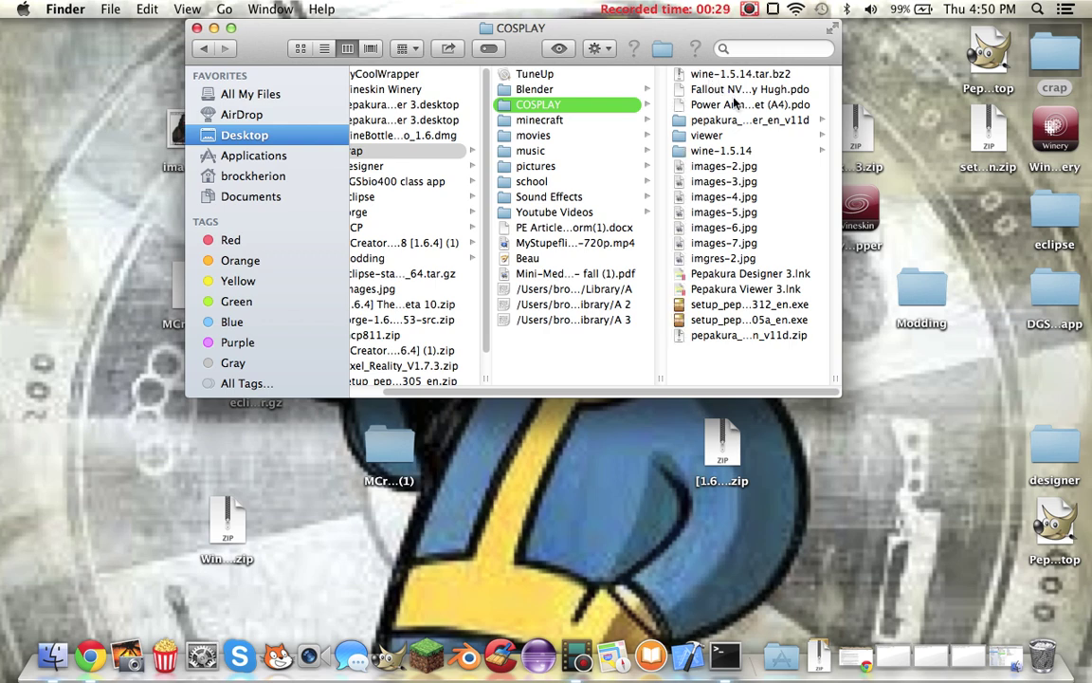
left_click(196, 29)
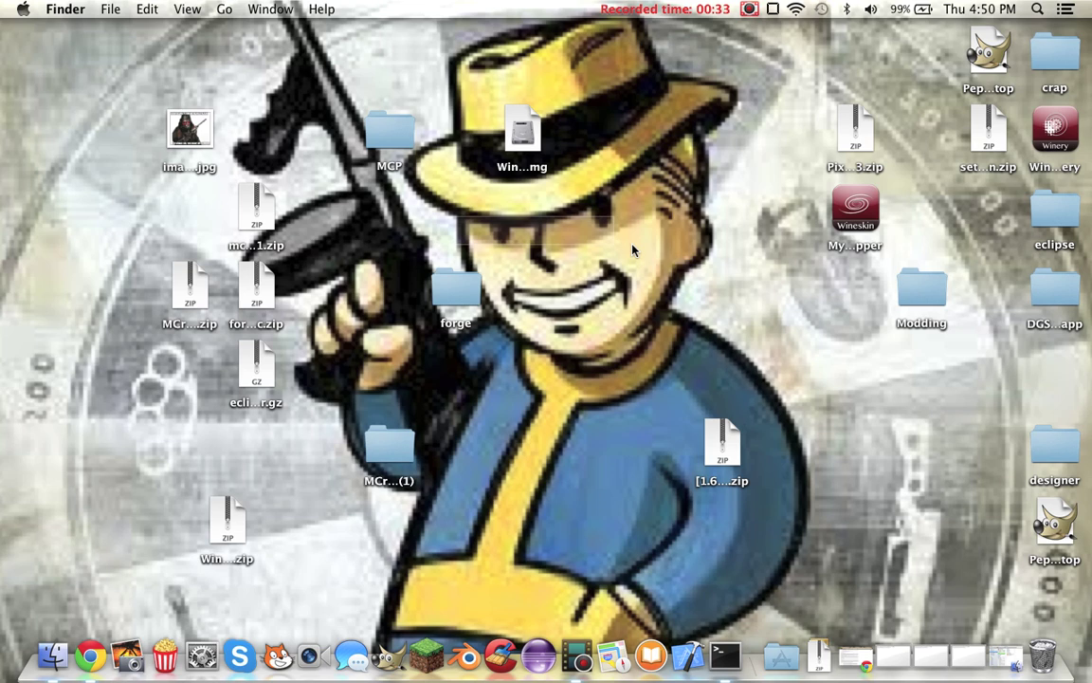
left_click_drag(633, 249, 662, 4)
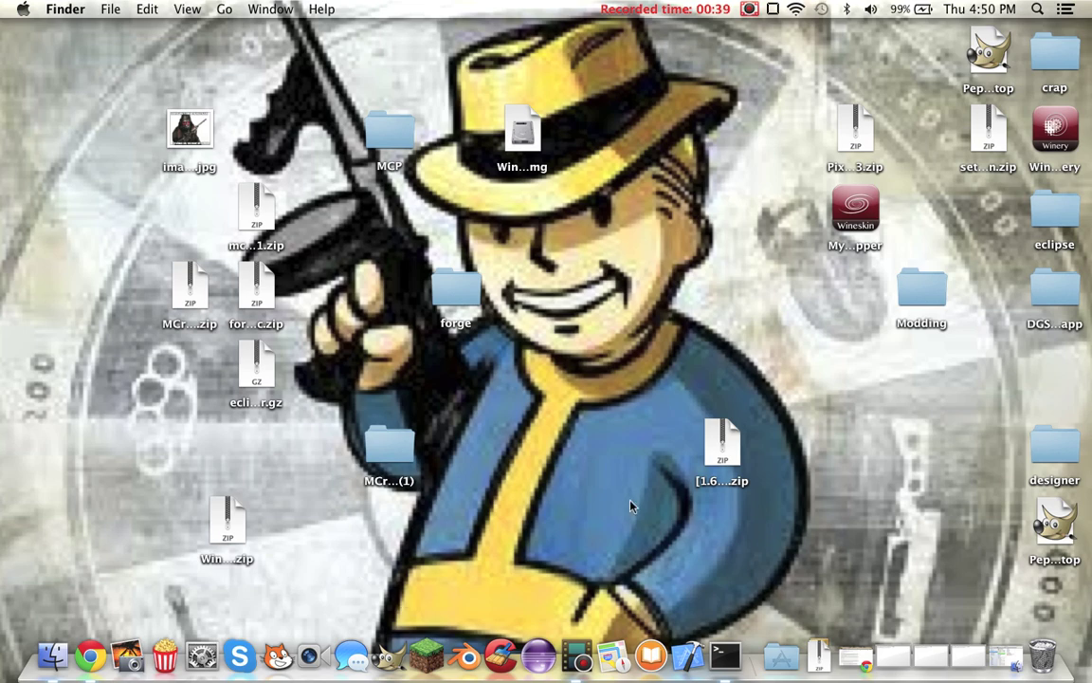
- Reload the Wineskin Downloads page from Chrome's browsing history
left_click(865, 668)
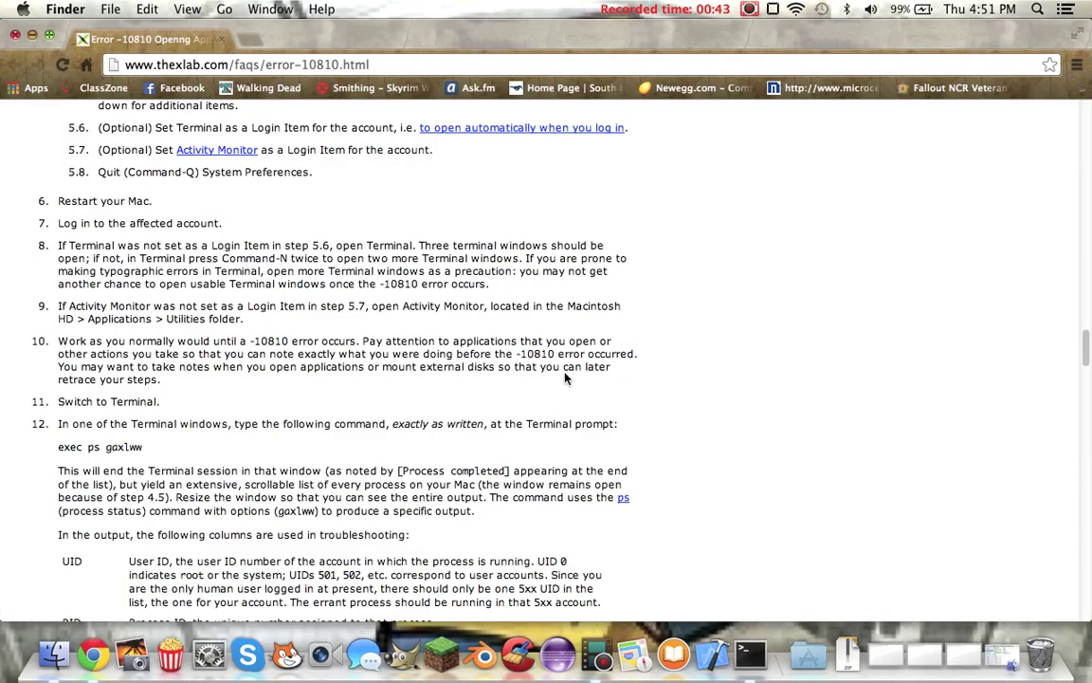
left_click(212, 64)
left_click(194, 8)
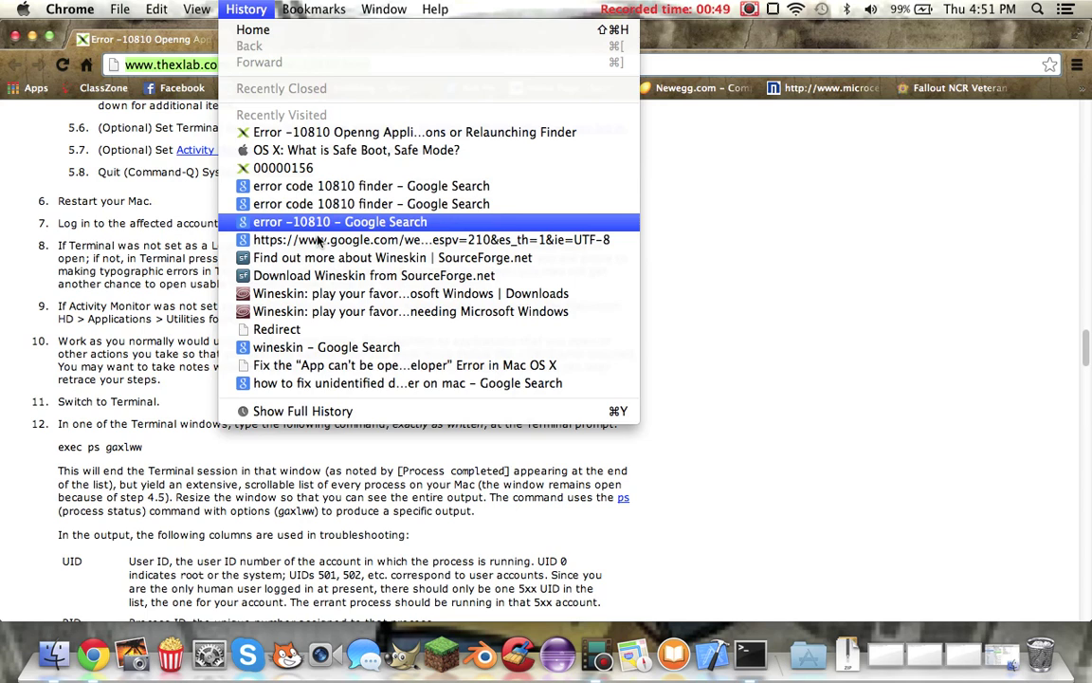
left_click(339, 294)
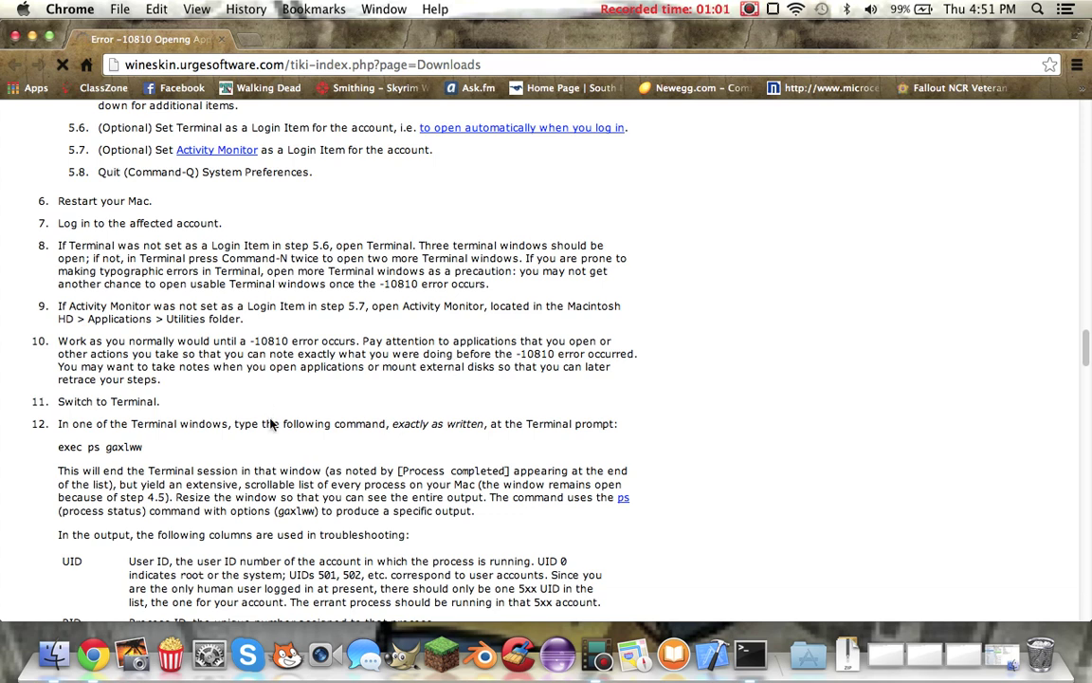
- Let the Wineskin Winery 1.7 downloads page load, then minimize Chrome to the desktop
scroll(270, 418, "down", 2)
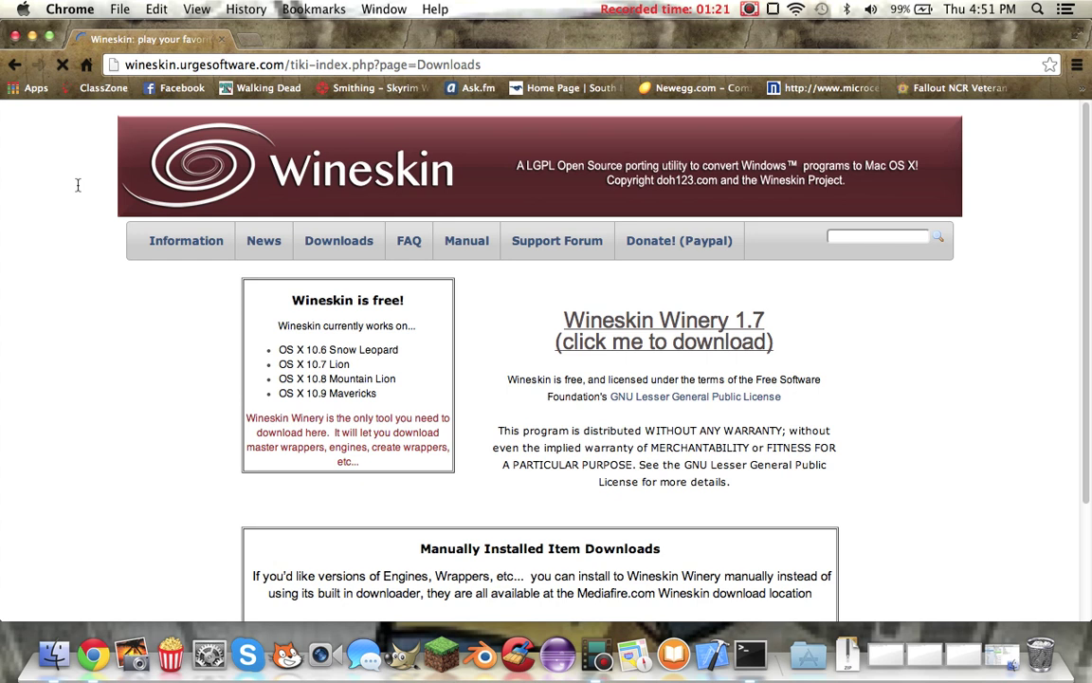
left_click_drag(502, 65, 118, 65)
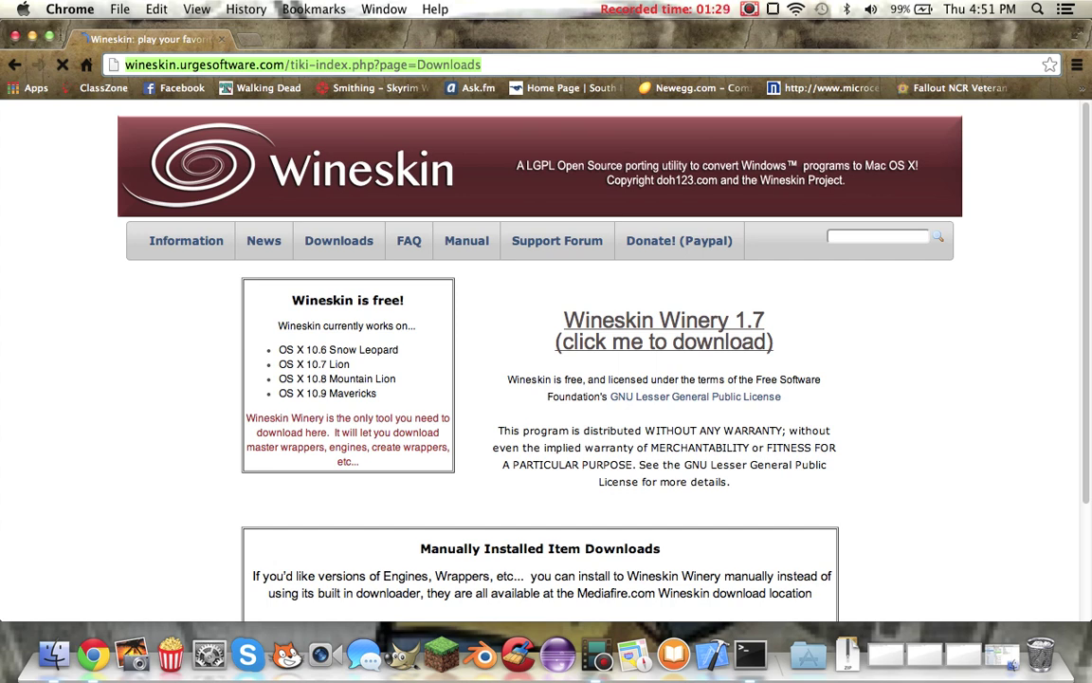
left_click_drag(363, 31, 394, 45)
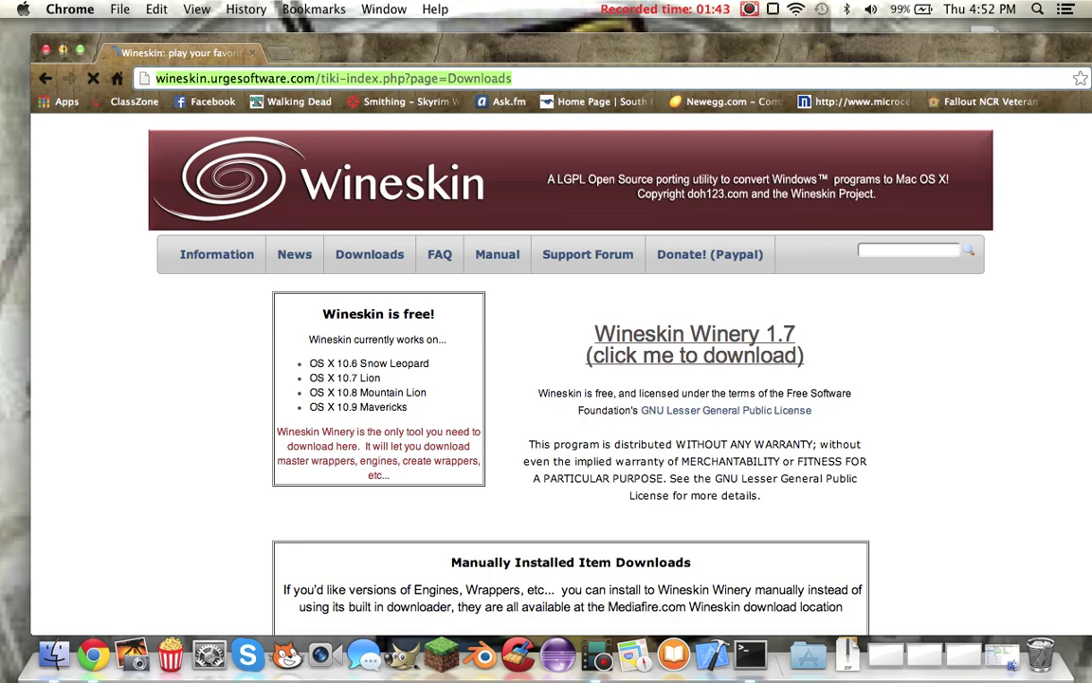
left_click(63, 49)
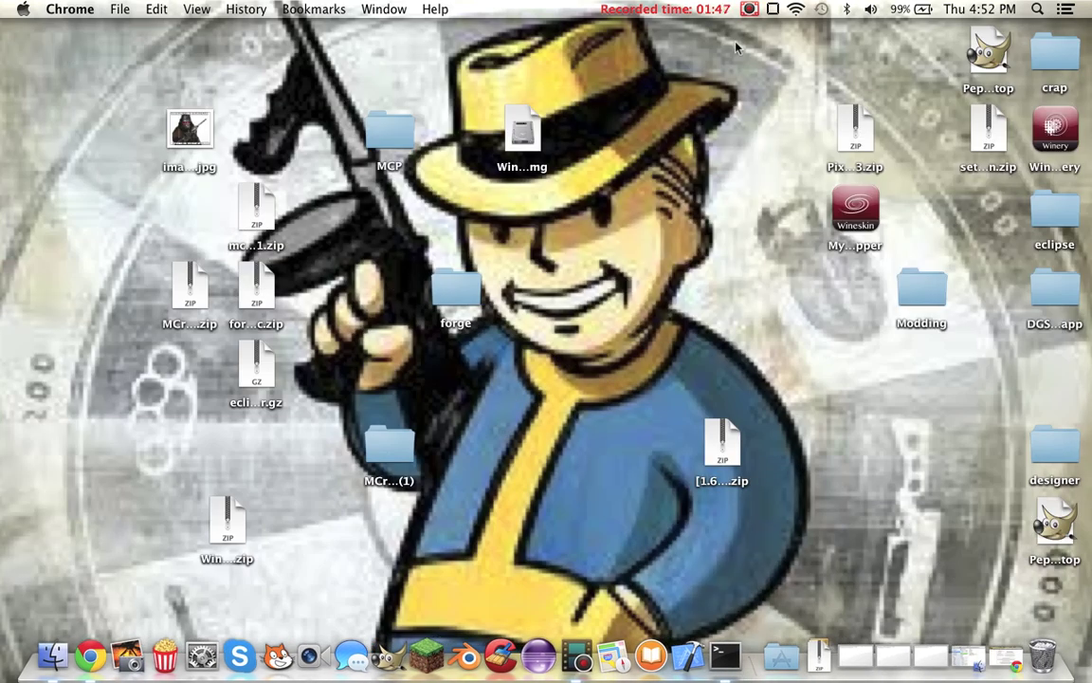
- Launch Wineskin Winery from its desktop icon and move its window higher on screen
mouse_move(1055, 131)
left_mouse_down()
mouse_move(1088, 73)
mouse_move(1060, 136)
left_mouse_up()
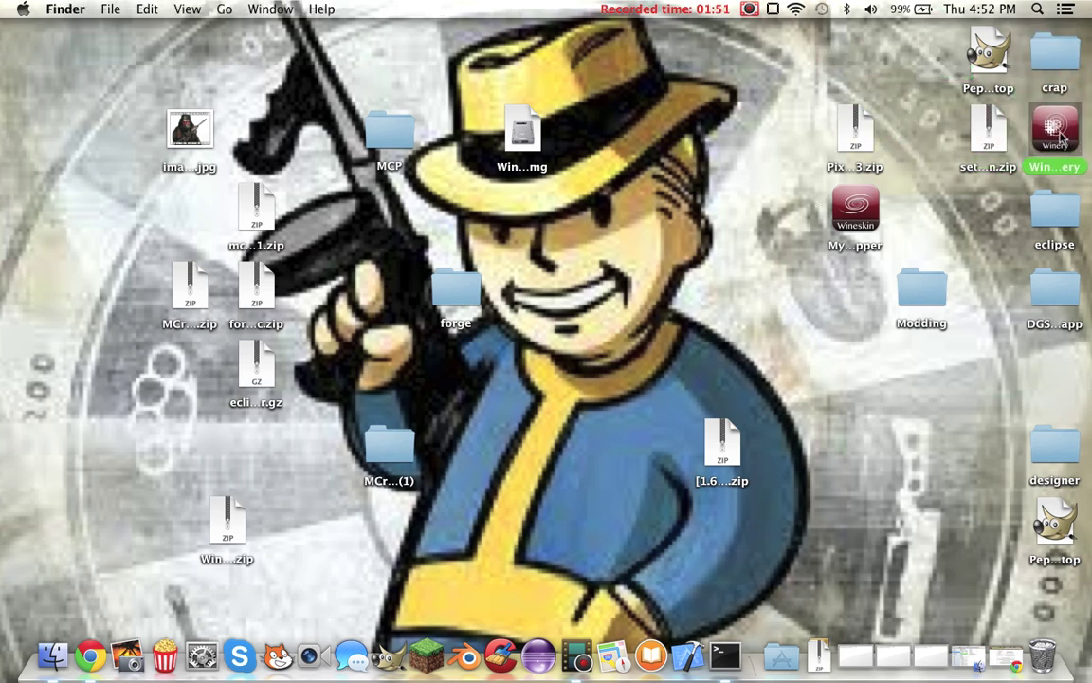
double_click(1060, 135)
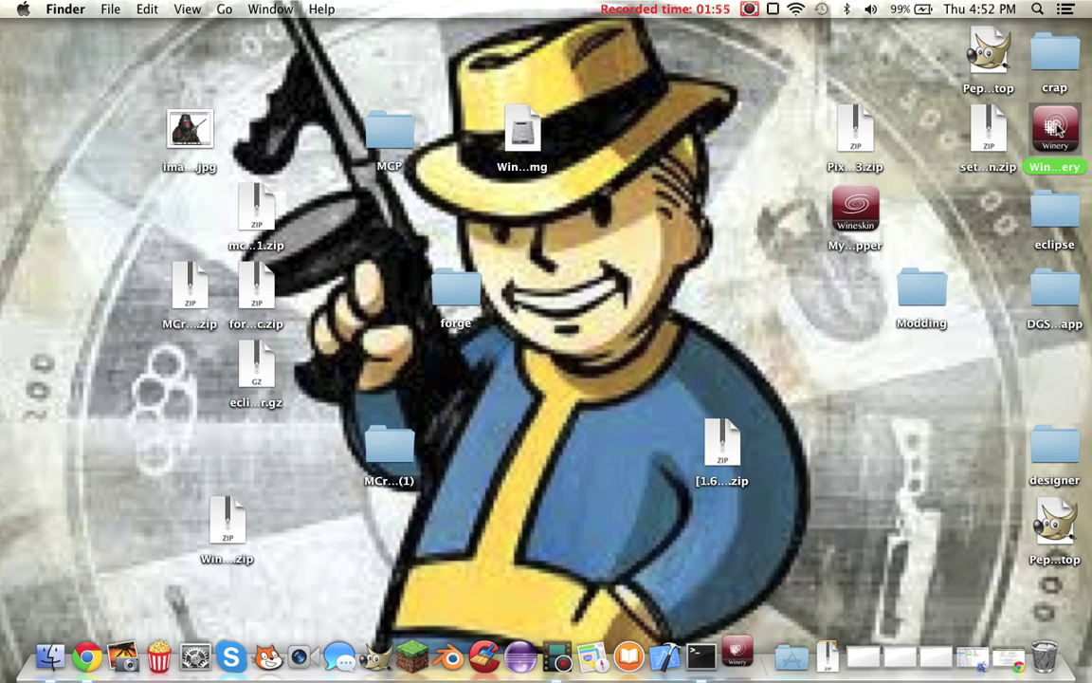
left_click(641, 270)
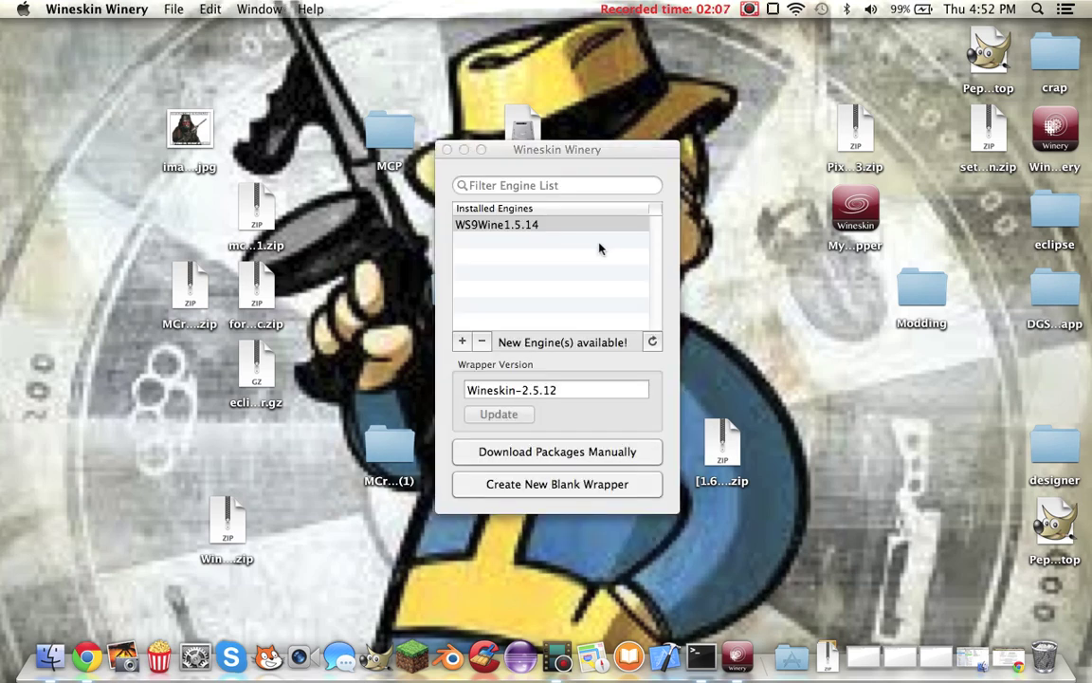
left_click_drag(557, 154, 562, 113)
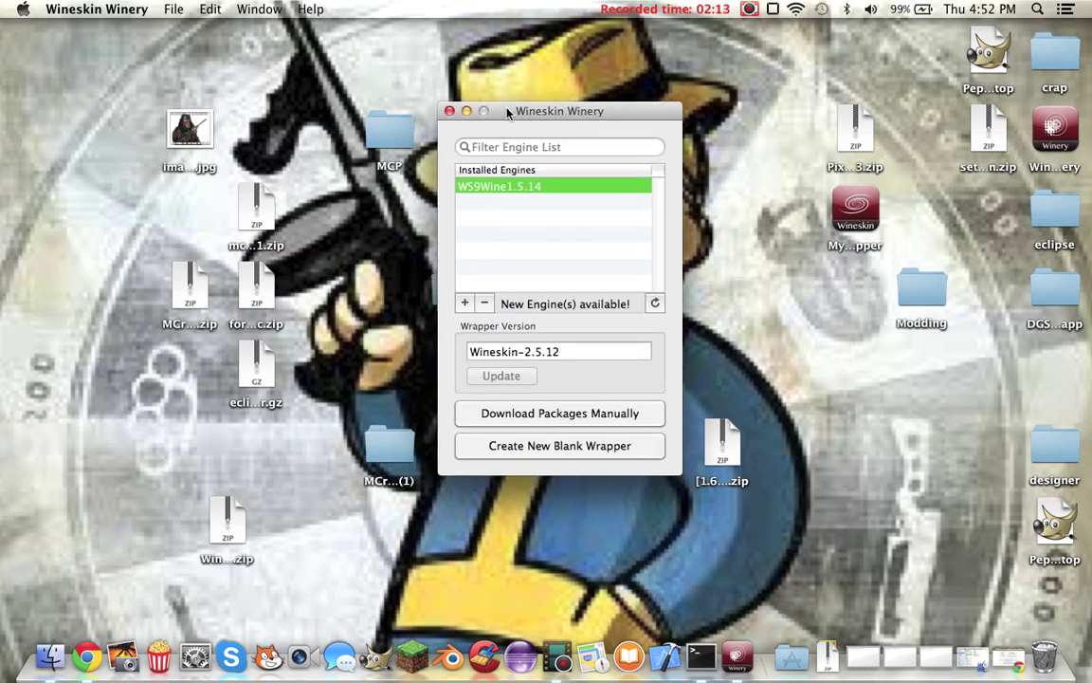
- Browse the Add Engine list offering WS9Wine1.7.8, then cancel without installing it
left_click(465, 303)
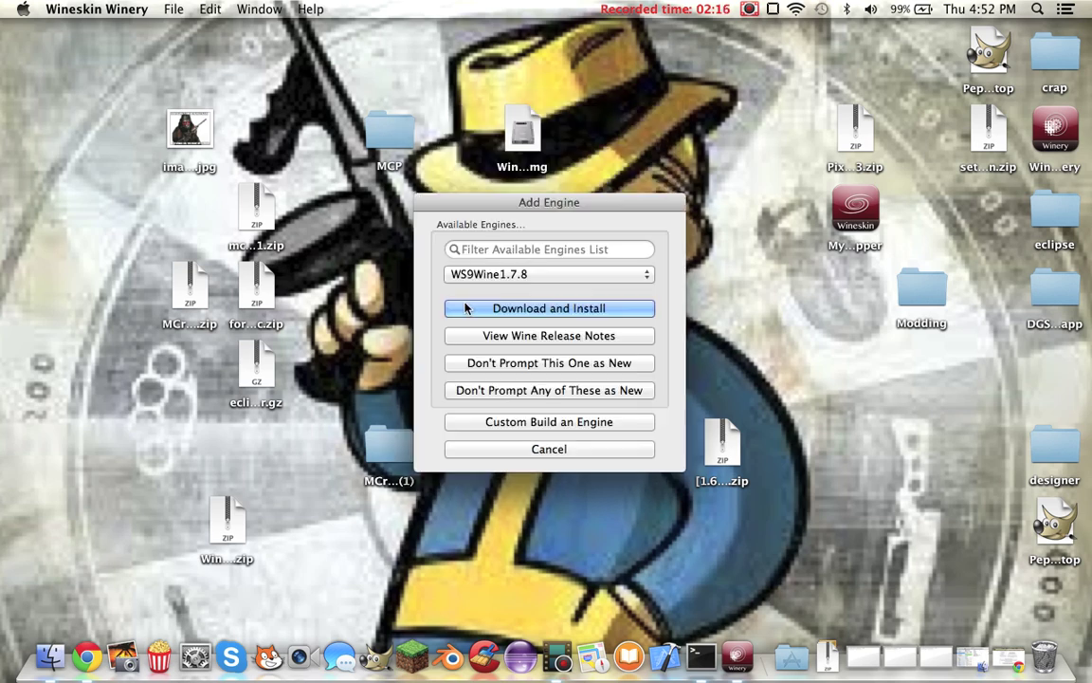
left_click(512, 277)
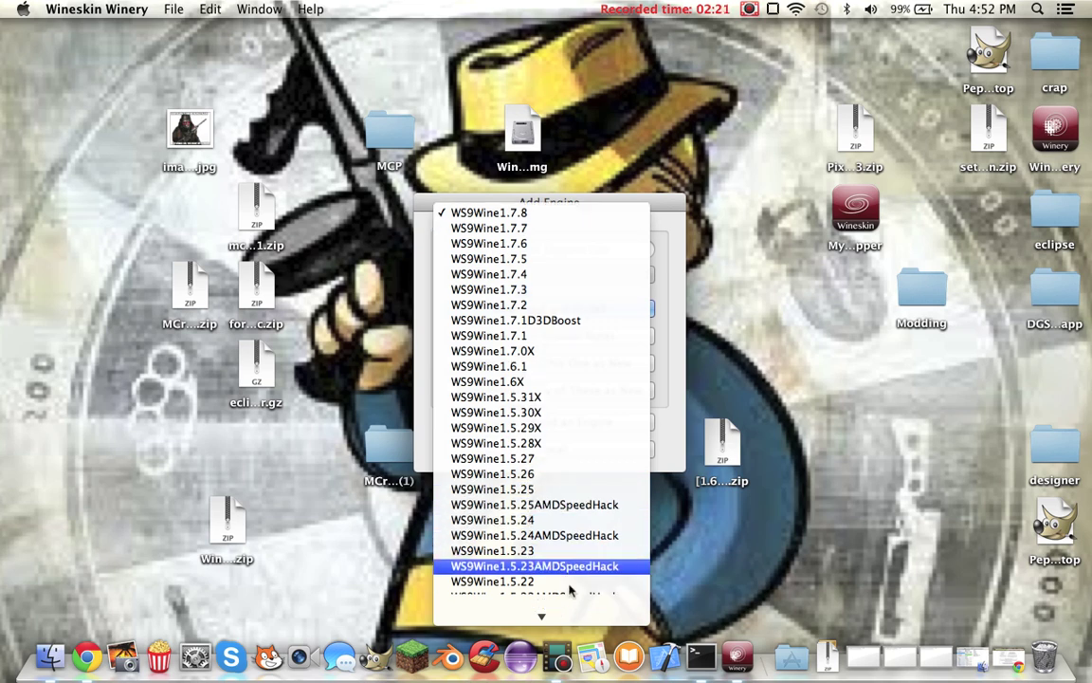
scroll(569, 590, "down", 3)
scroll(569, 589, "down", 2)
scroll(569, 590, "down", 2)
scroll(569, 590, "down", 2)
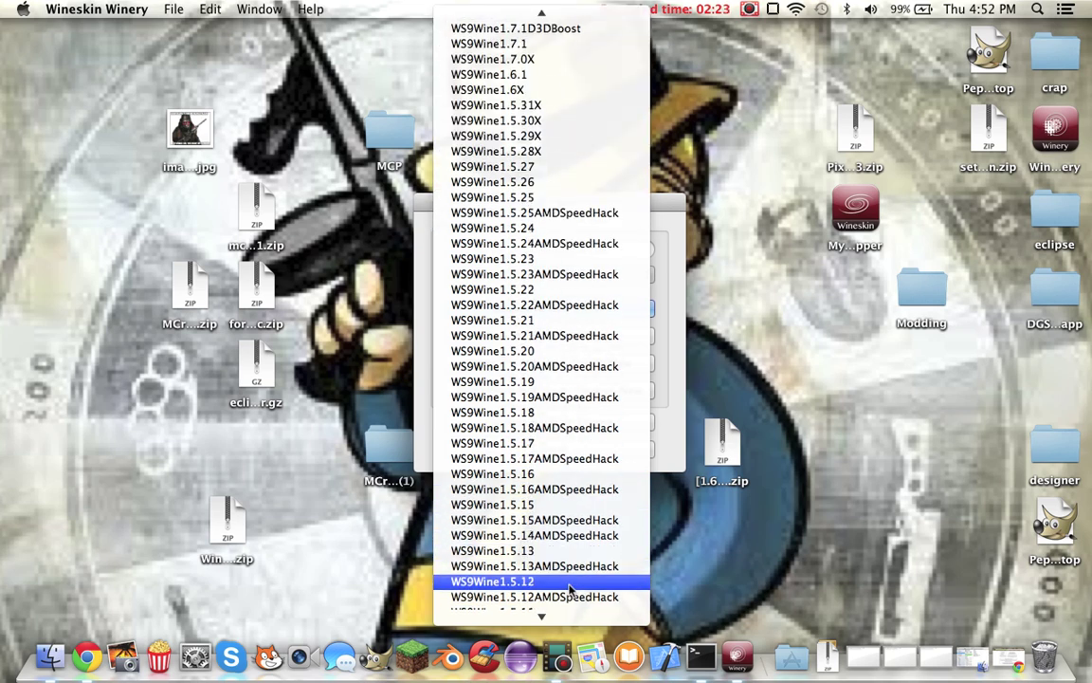
scroll(569, 584, "up", 4)
scroll(573, 567, "down", 2)
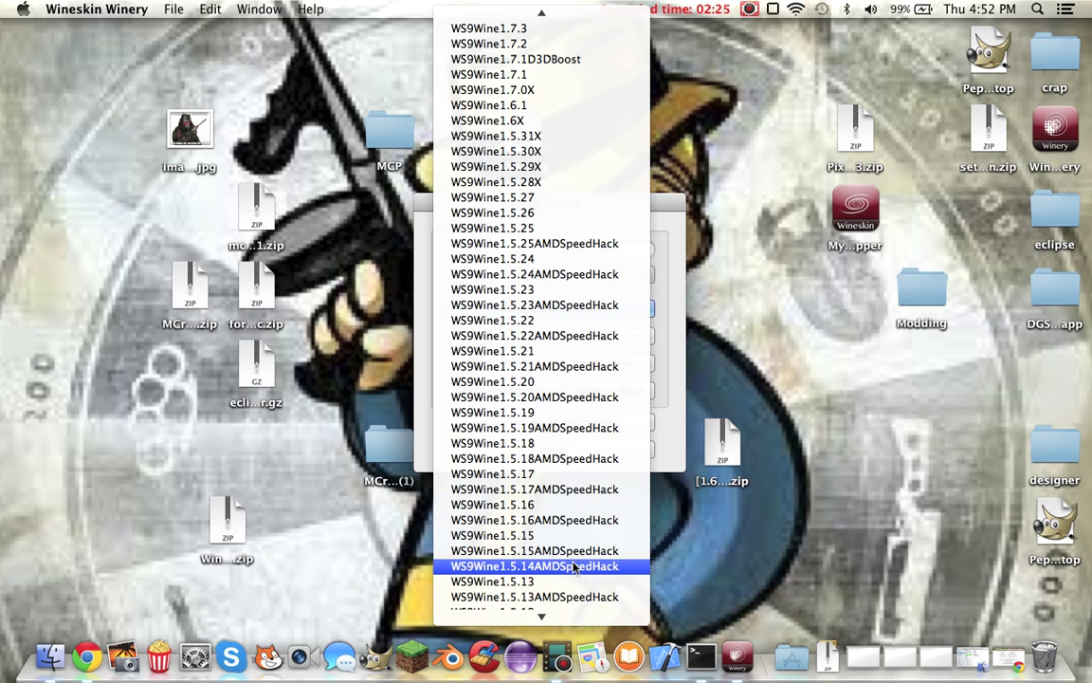
scroll(583, 565, "up", 4)
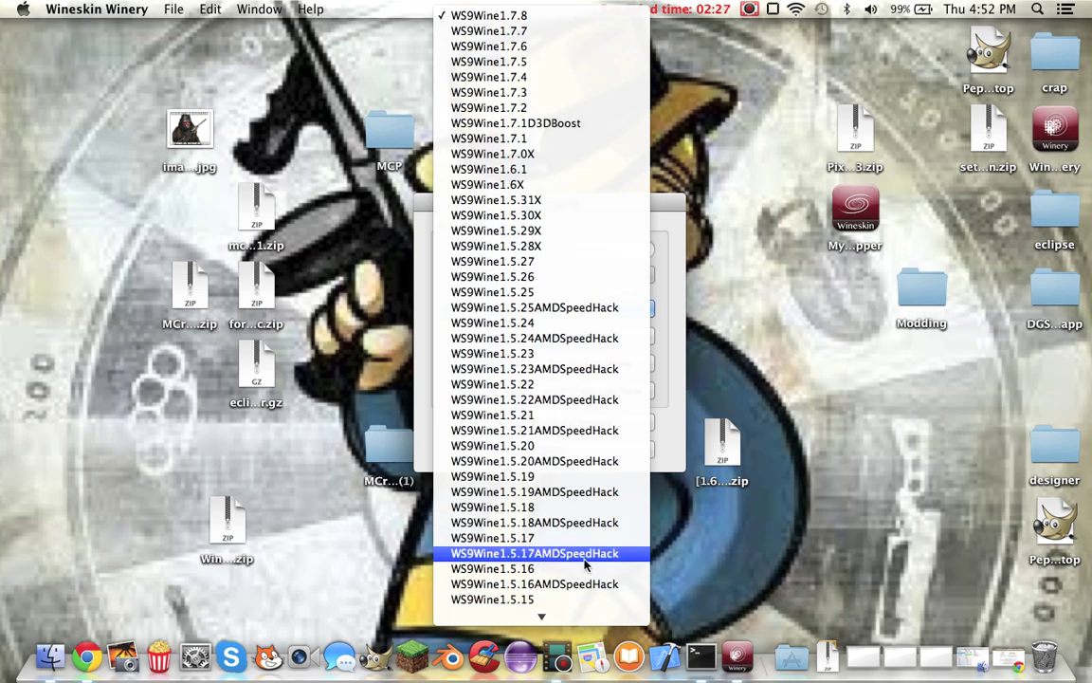
left_click(729, 341)
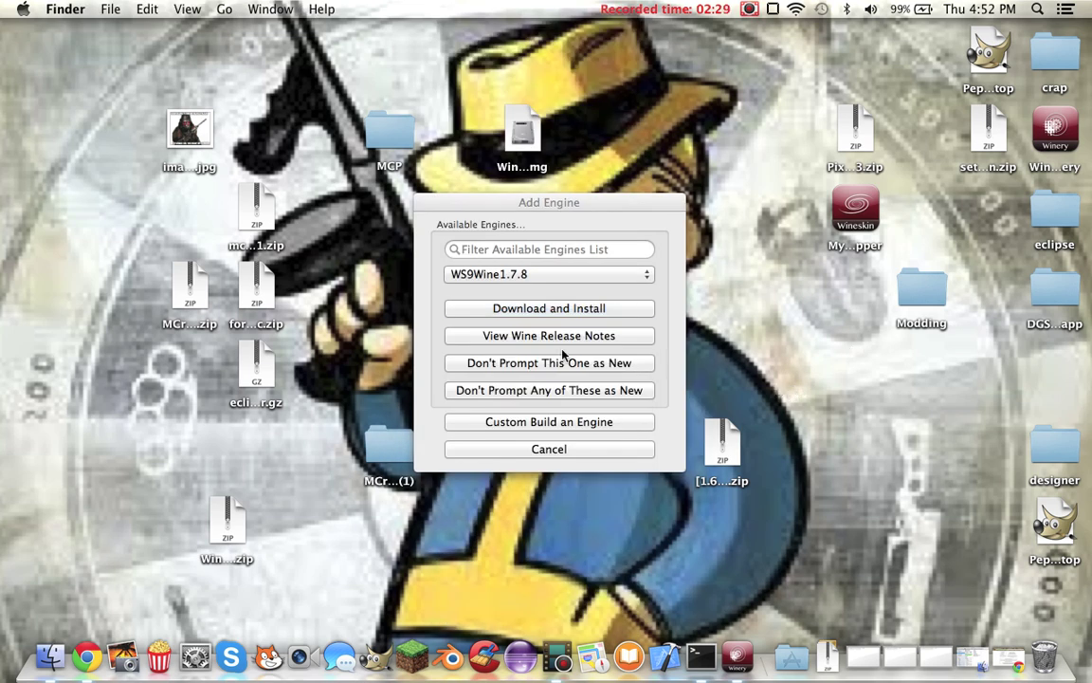
left_click(503, 202)
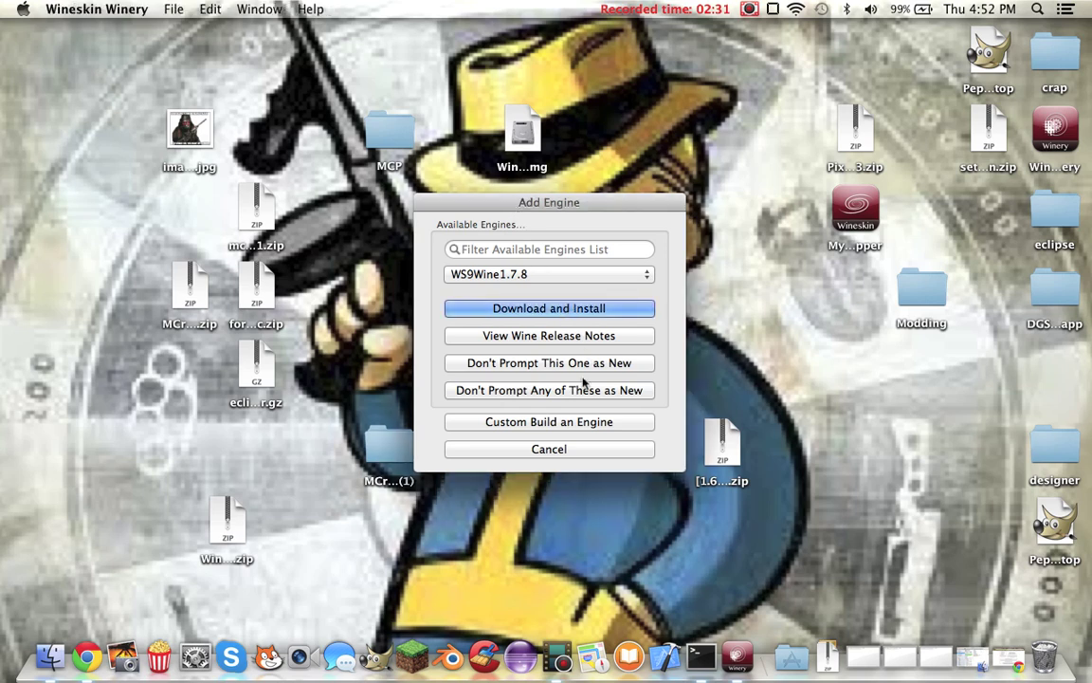
left_click(534, 452)
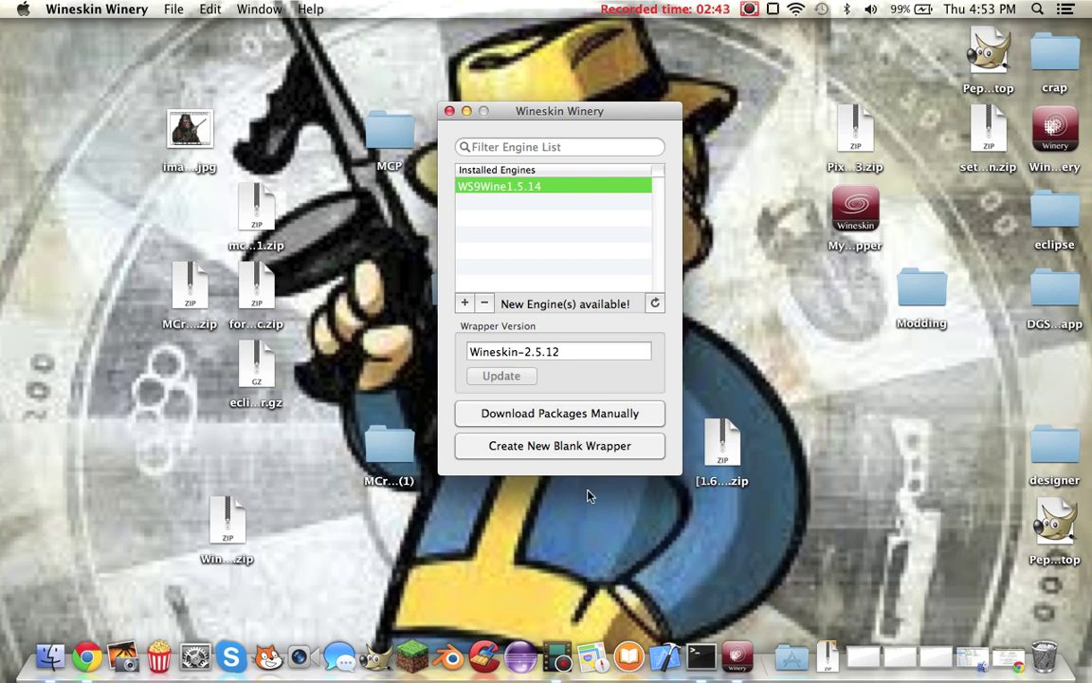
- Start a new blank wrapper, then dismiss the prompt without creating one
left_click(481, 455)
left_click(493, 381)
left_click(604, 352)
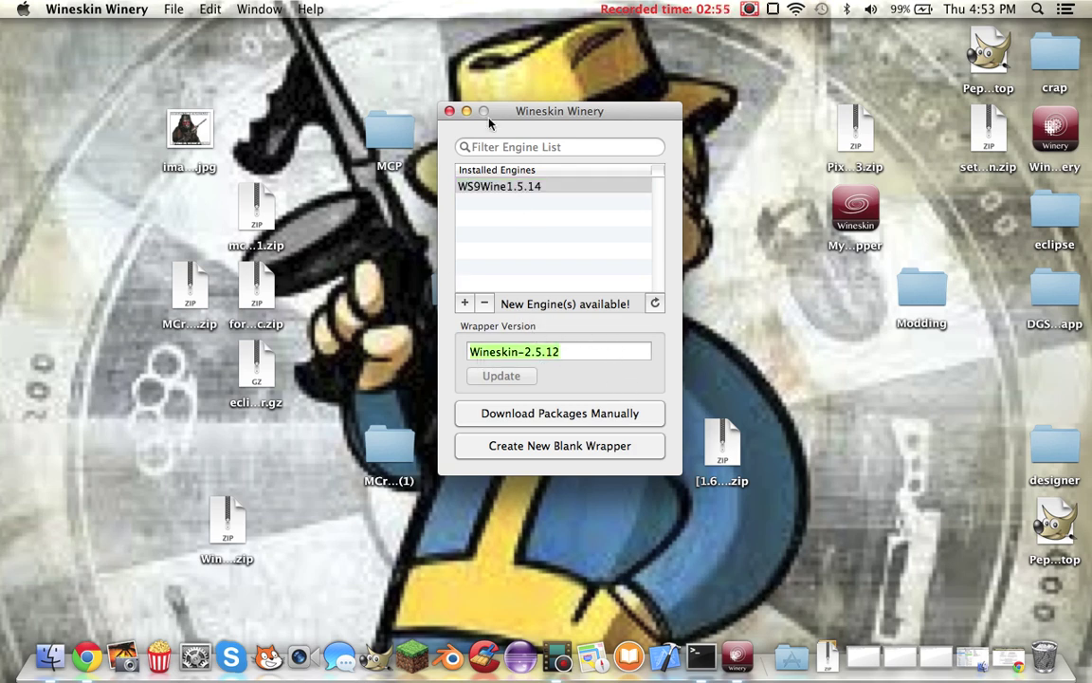
- Place the wrapper app icon beside the Modding folder and close Wineskin Winery
left_click_drag(490, 119, 435, 259)
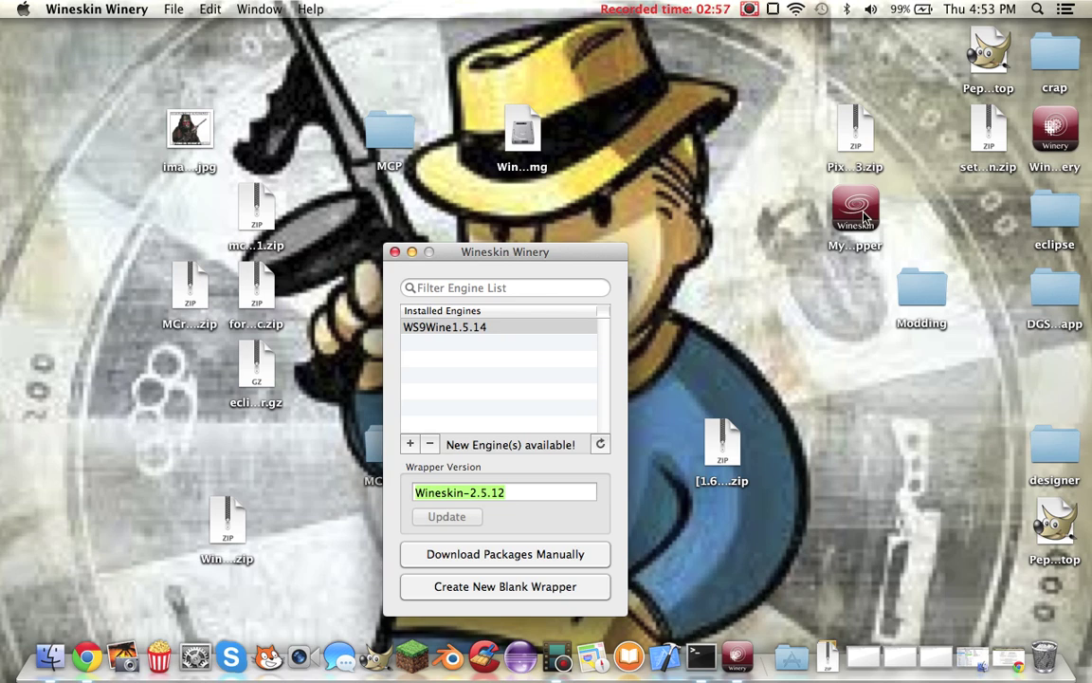
left_click_drag(865, 218, 931, 220)
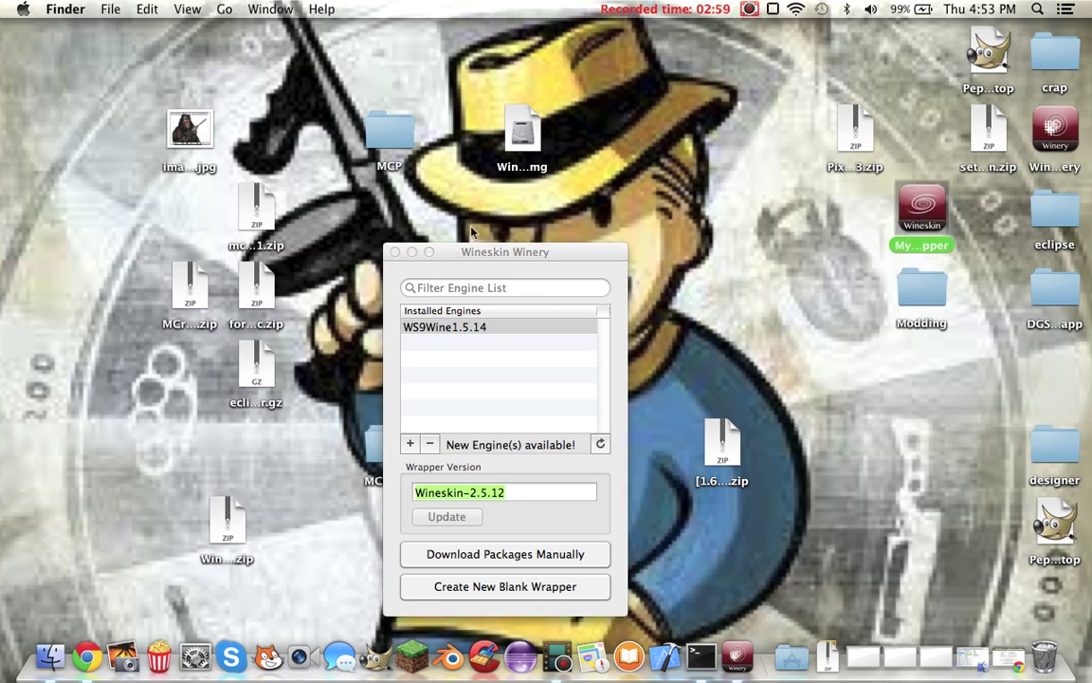
left_click_drag(479, 251, 498, 188)
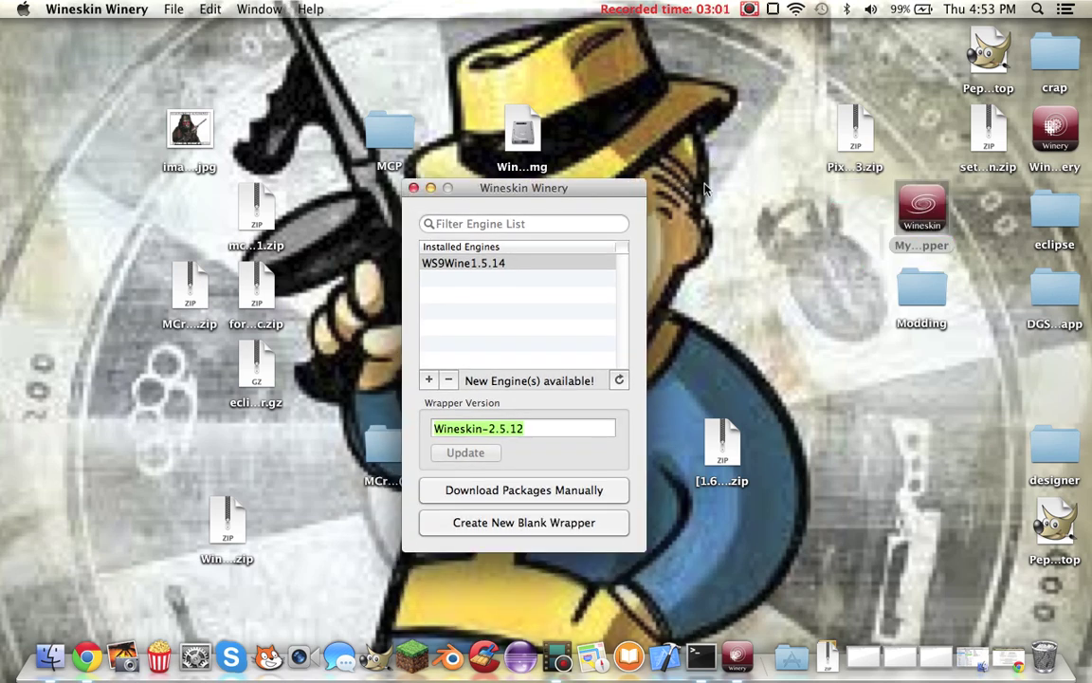
mouse_move(915, 207)
left_mouse_down()
mouse_move(918, 372)
mouse_move(789, 292)
left_mouse_up()
left_click_drag(415, 188, 465, 189)
left_click(465, 188)
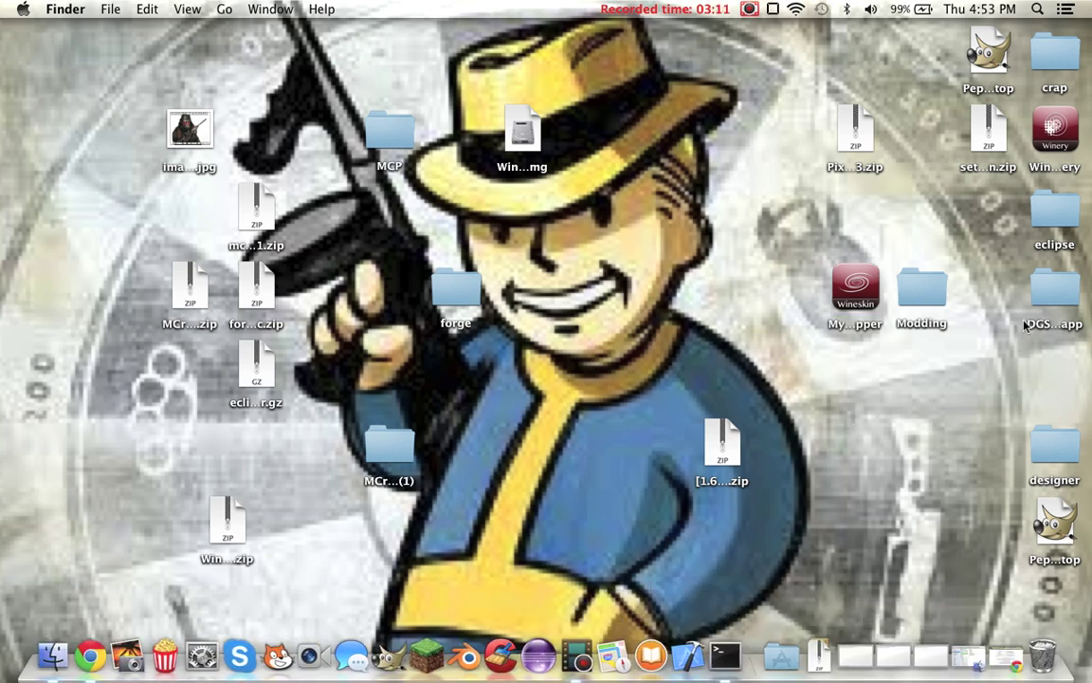
- Look through the crap folder's contents, then close its window
double_click(1056, 57)
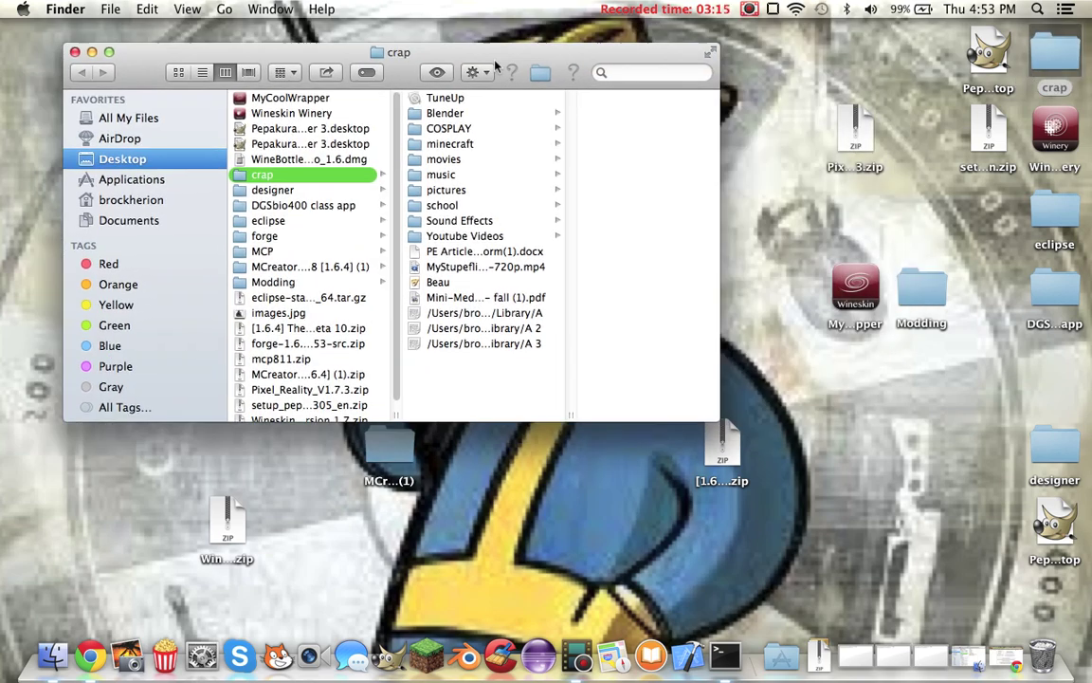
left_click_drag(495, 65, 327, 41)
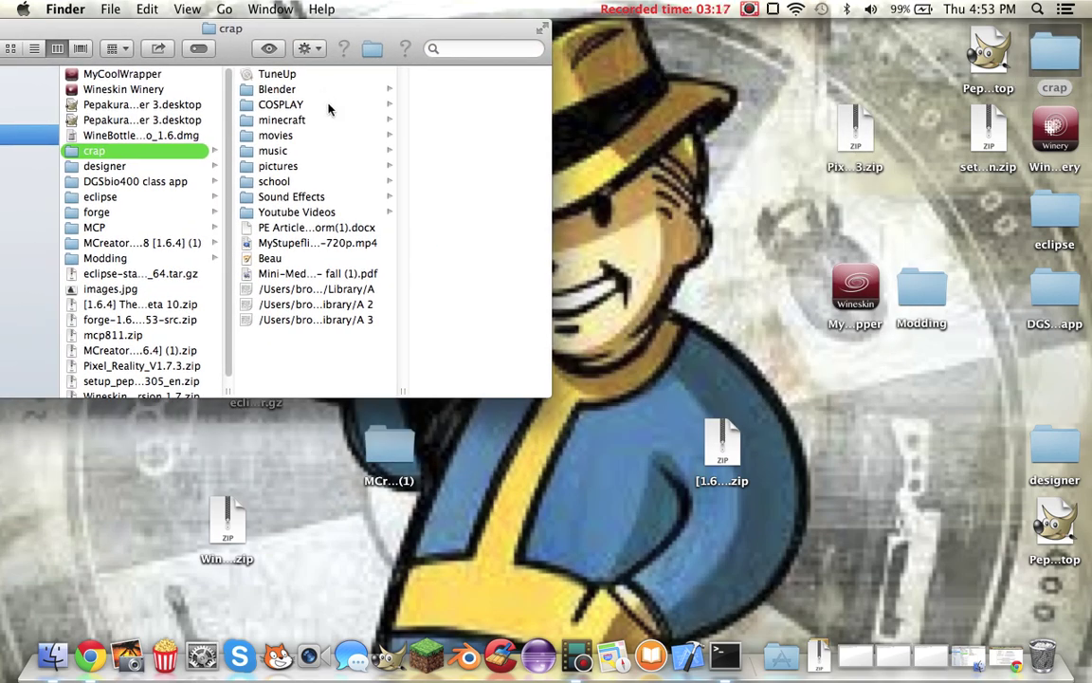
scroll(175, 133, "down", 1)
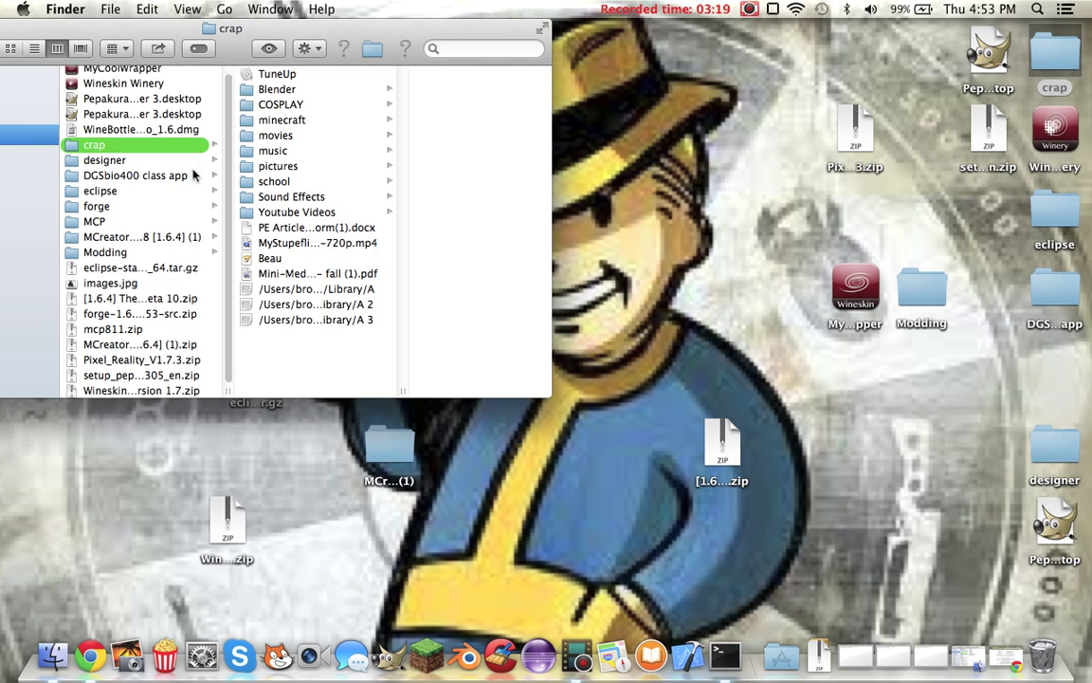
scroll(194, 185, "up", 1)
scroll(195, 200, "down", 1)
scroll(190, 201, "up", 1)
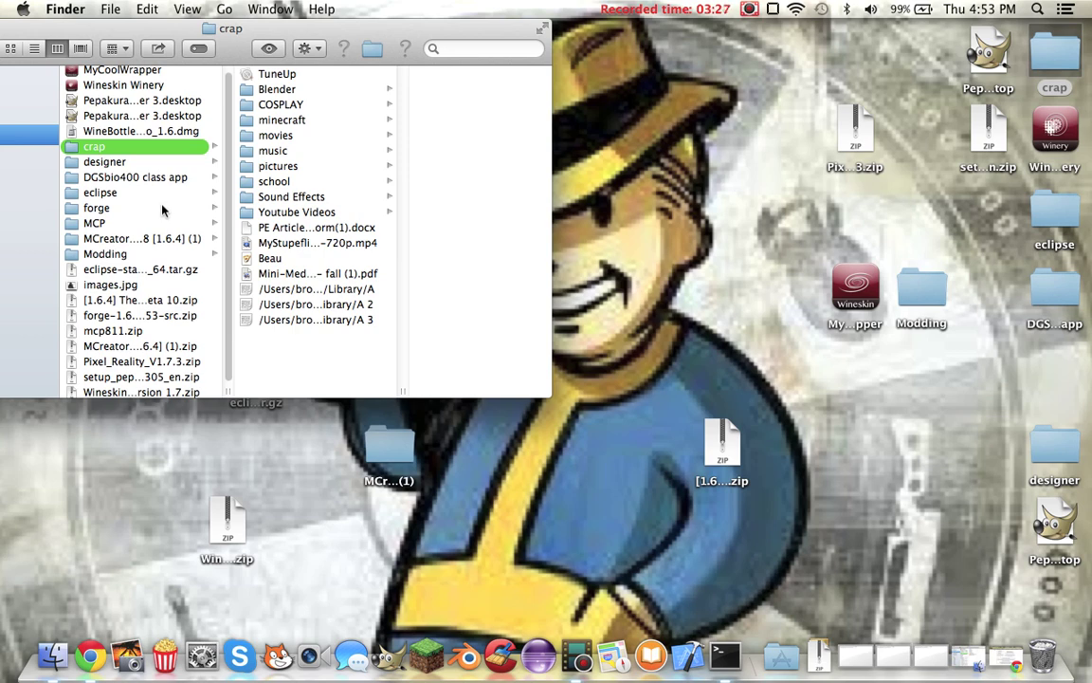
scroll(163, 210, "up", 1)
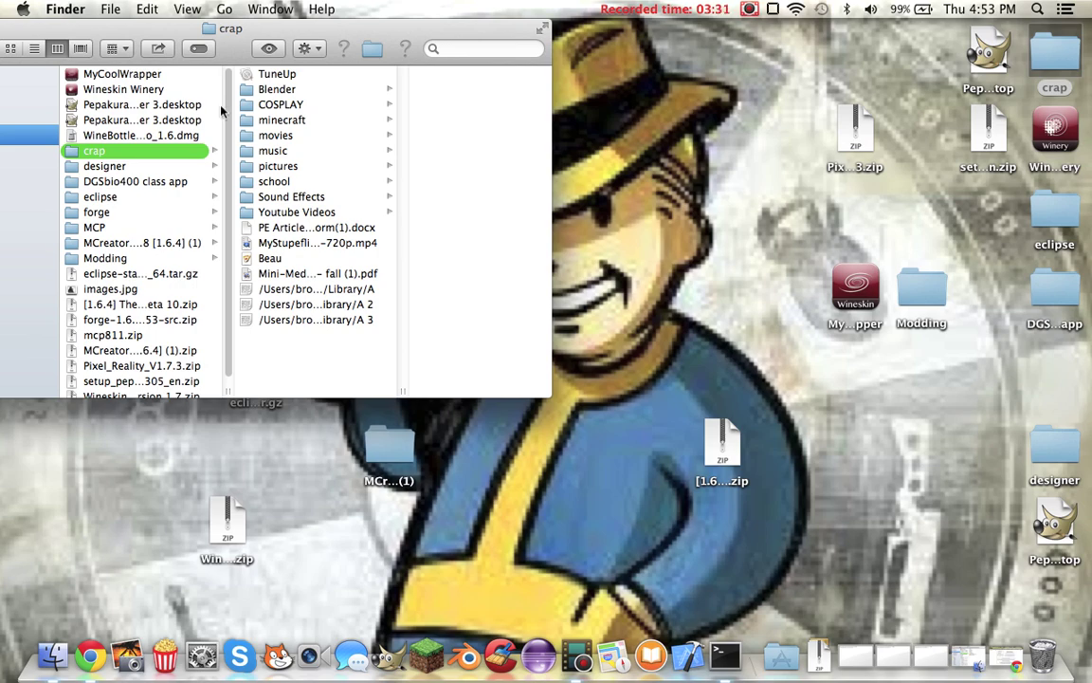
left_click_drag(250, 34, 556, 64)
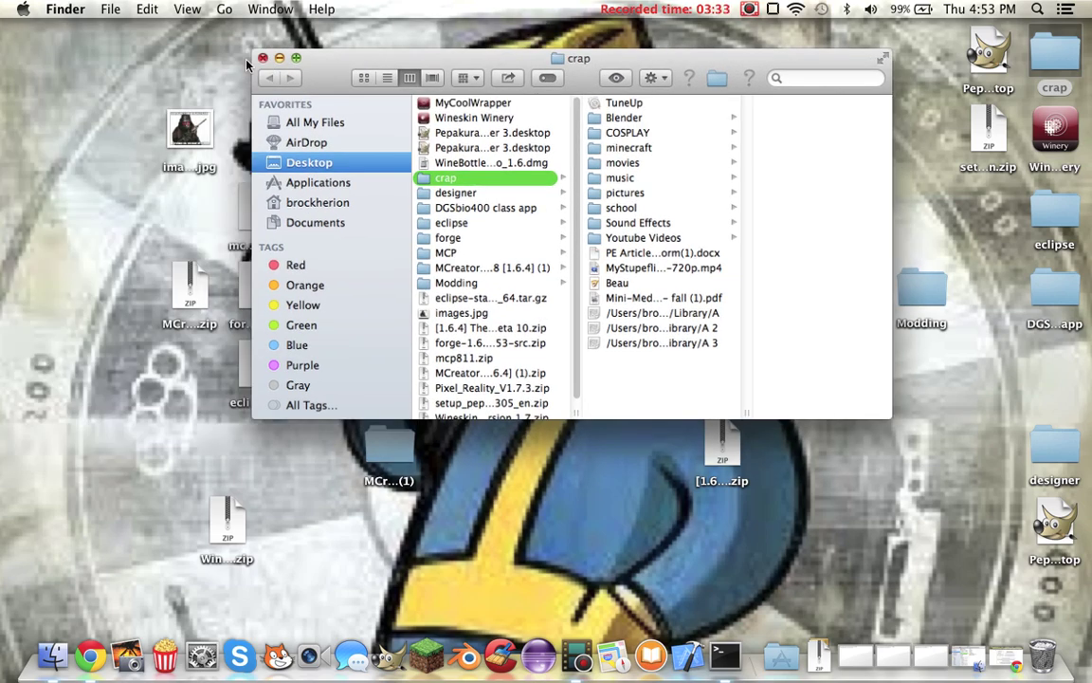
left_click(224, 57)
- Open the designer folder, move its window upper left, and select the wrapper and Modding icons
double_click(1055, 446)
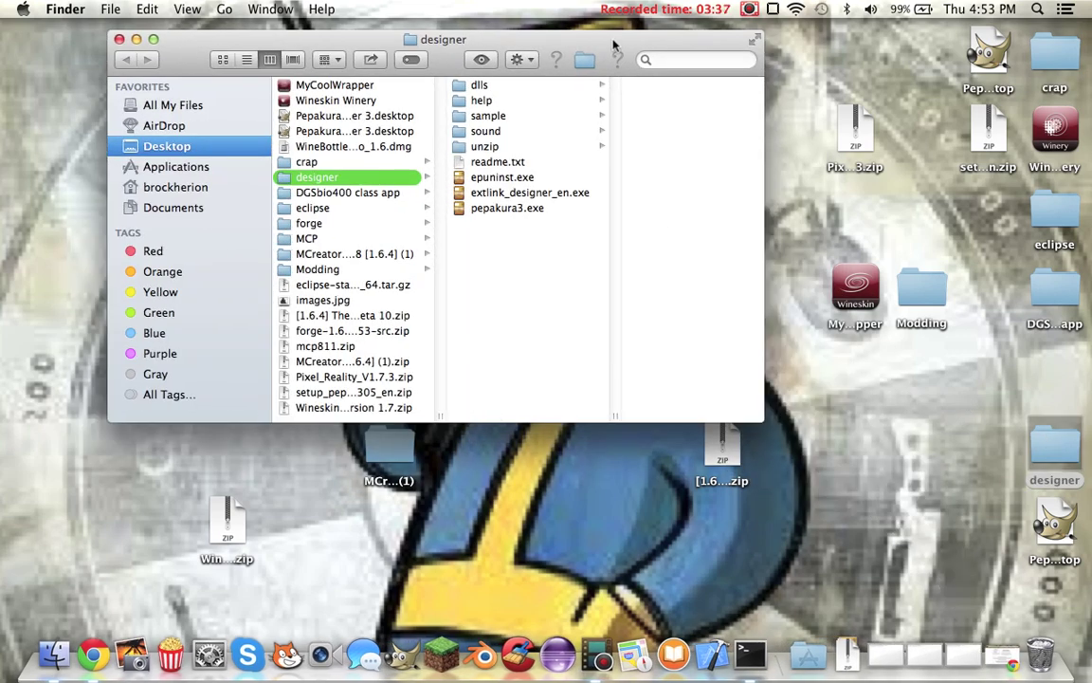
left_click_drag(615, 38, 360, 28)
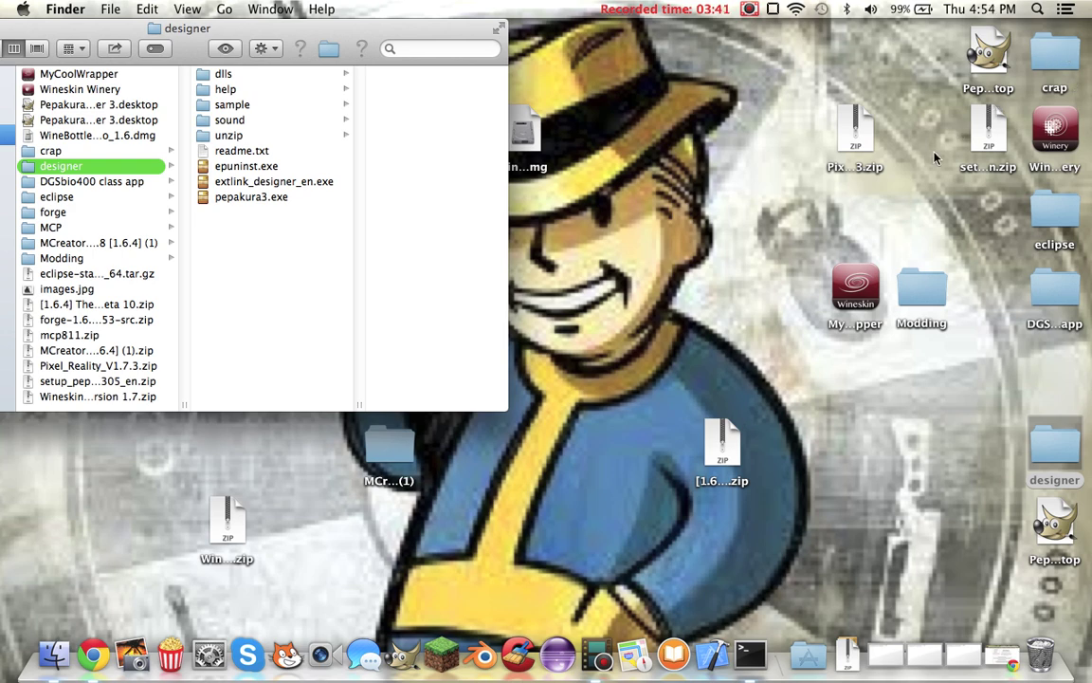
left_click_drag(721, 188, 858, 308)
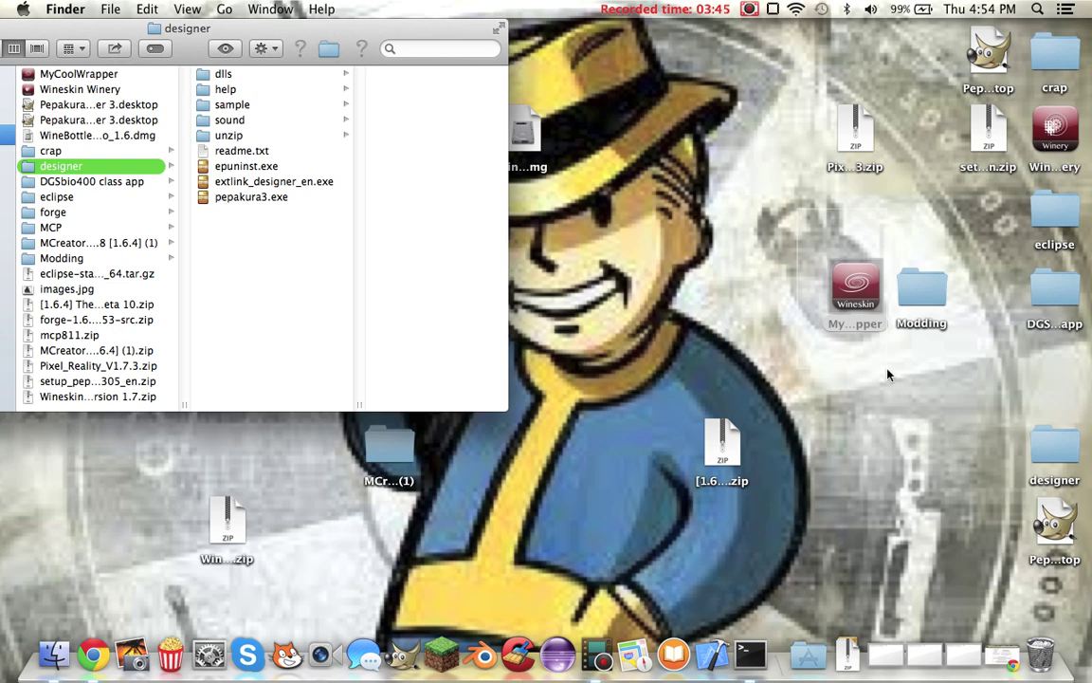
mouse_move(861, 358)
left_mouse_down()
mouse_move(897, 384)
mouse_move(349, 40)
left_mouse_up()
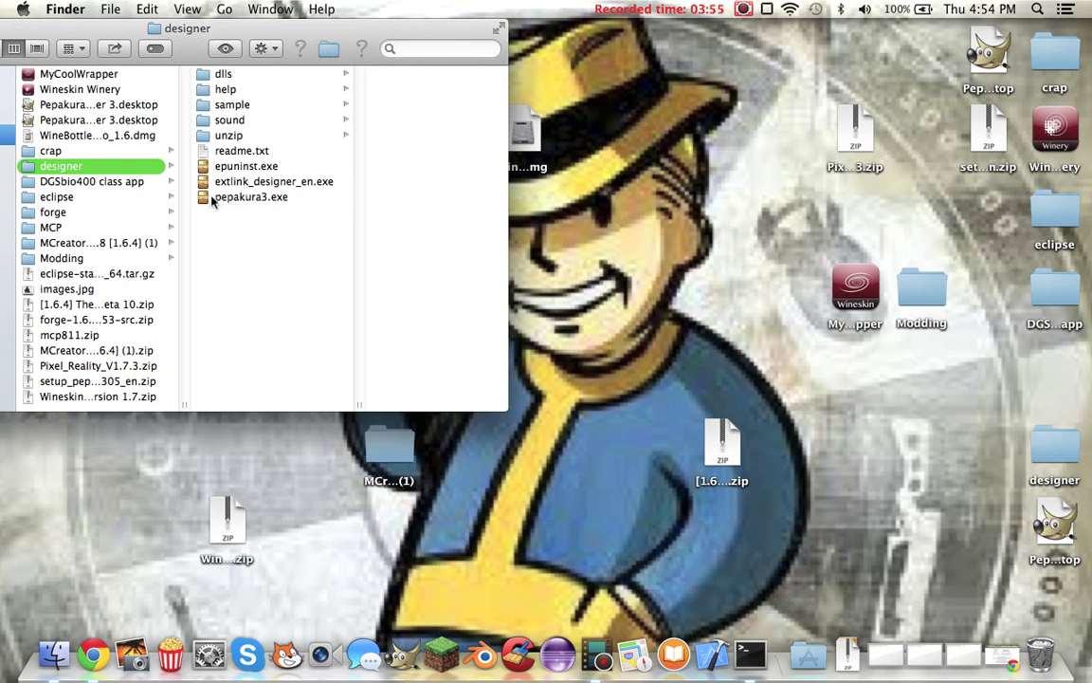
- Drop pepakura3.exe onto the Wineskin wrapper app, then open a new Finder window
left_click_drag(218, 198, 795, 221)
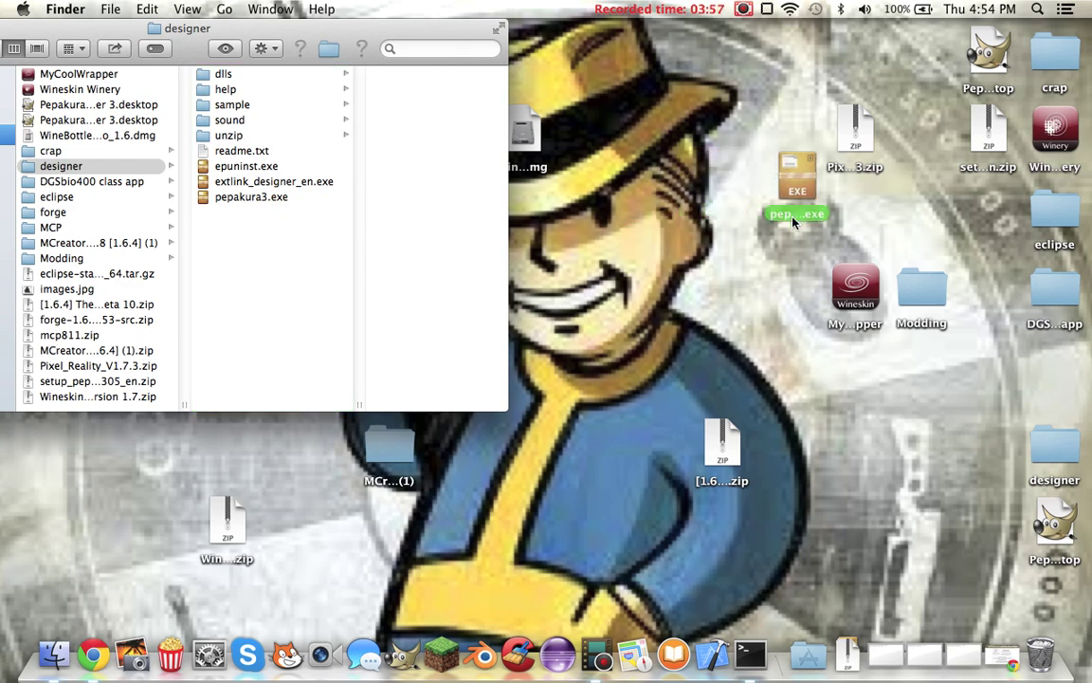
left_click_drag(795, 221, 853, 303)
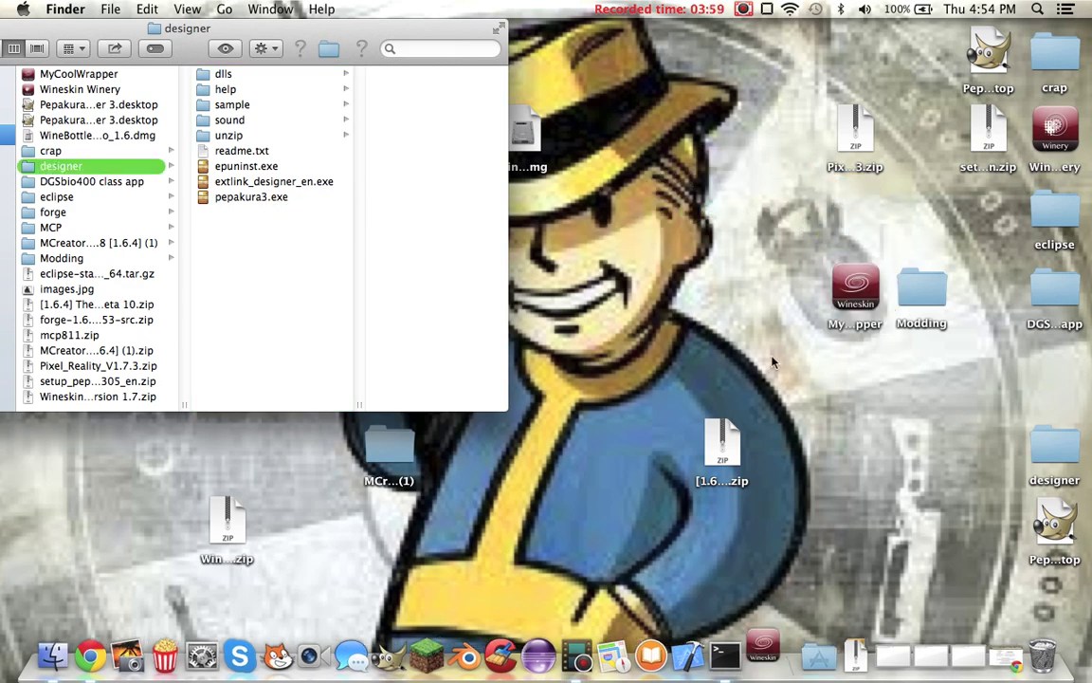
left_click(414, 163)
left_click_drag(230, 21, 476, 14)
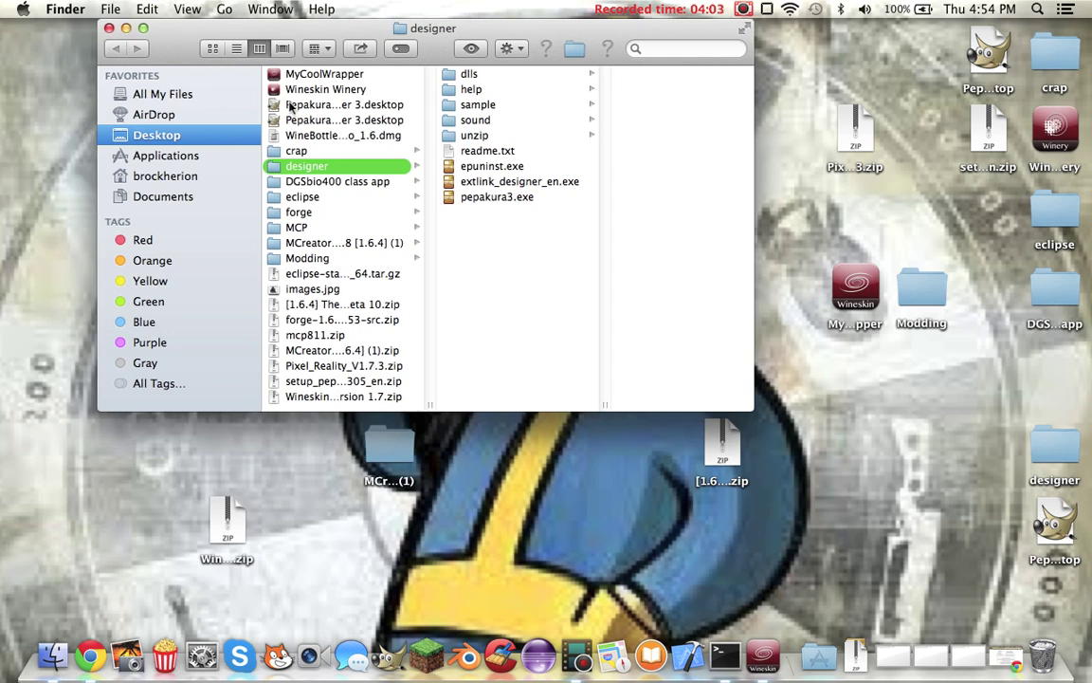
left_click(110, 9)
left_click(126, 29)
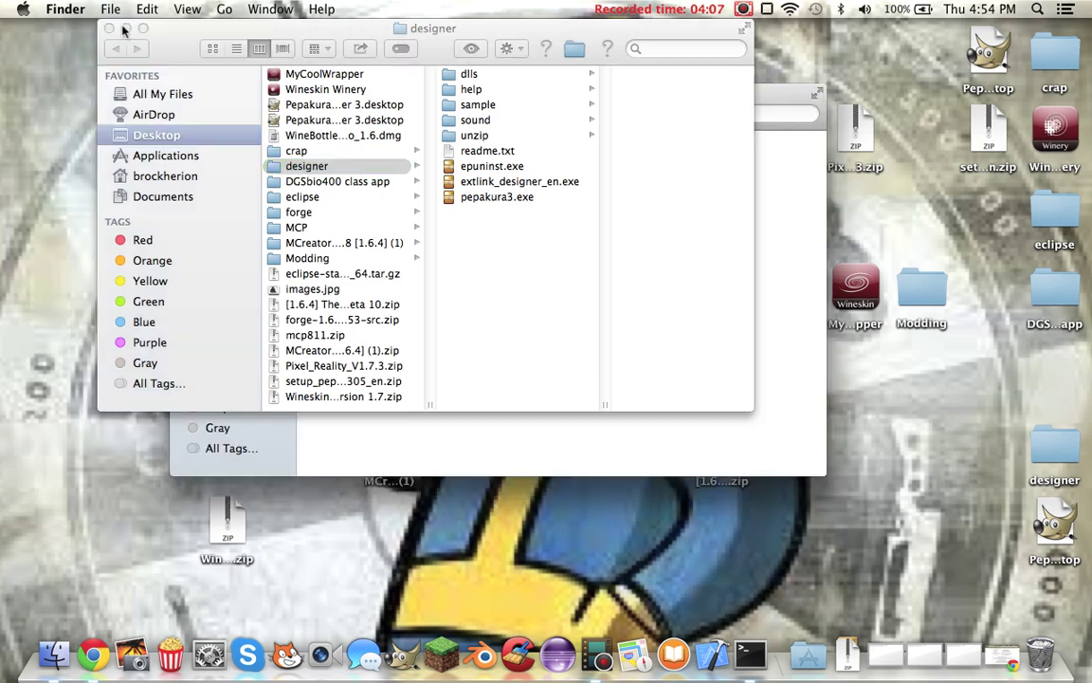
- Minimize the designer window and close the All My Files window
left_click(126, 28)
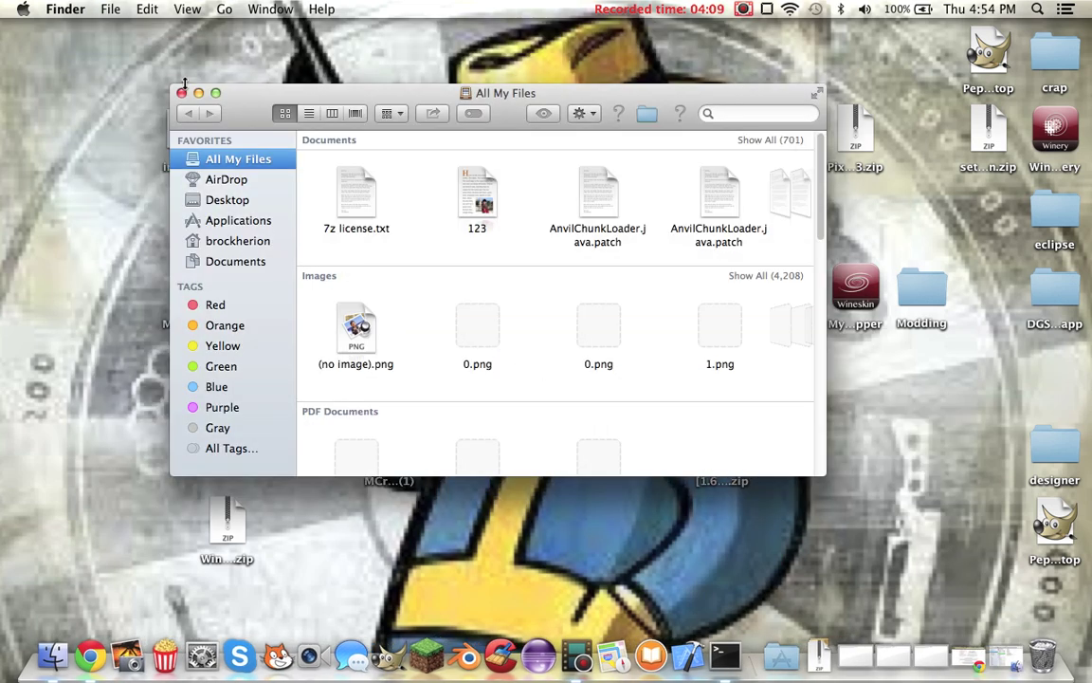
left_click(181, 93)
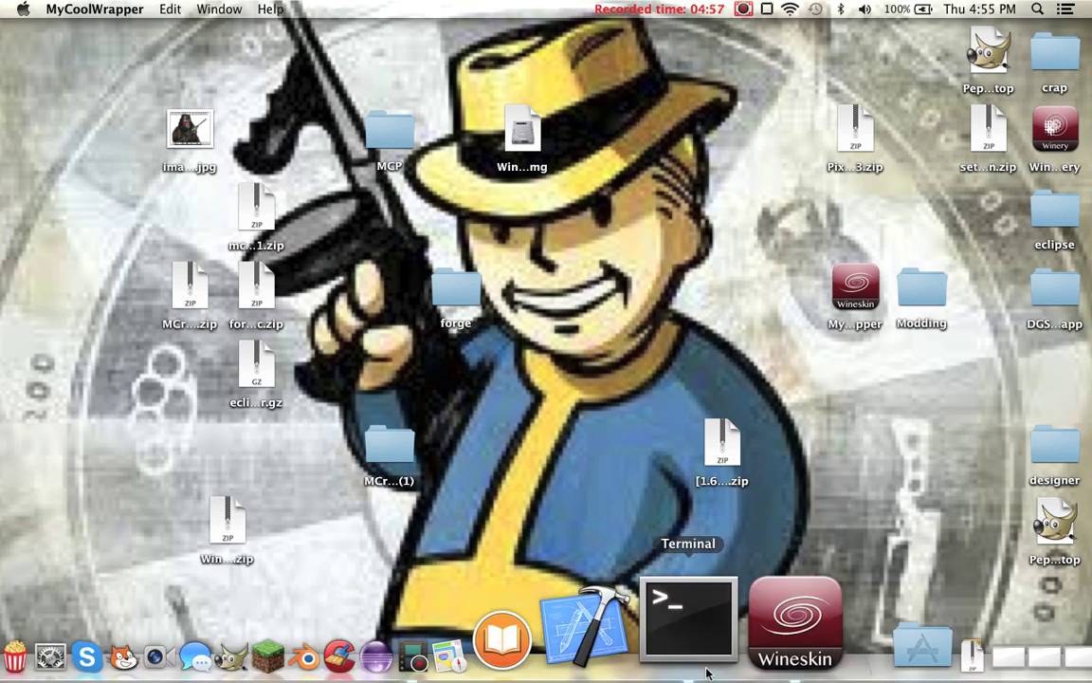
- Dismiss Pepakura's 'Error: invalid operation' message so Pepakura Designer 3 can start
left_click(582, 402)
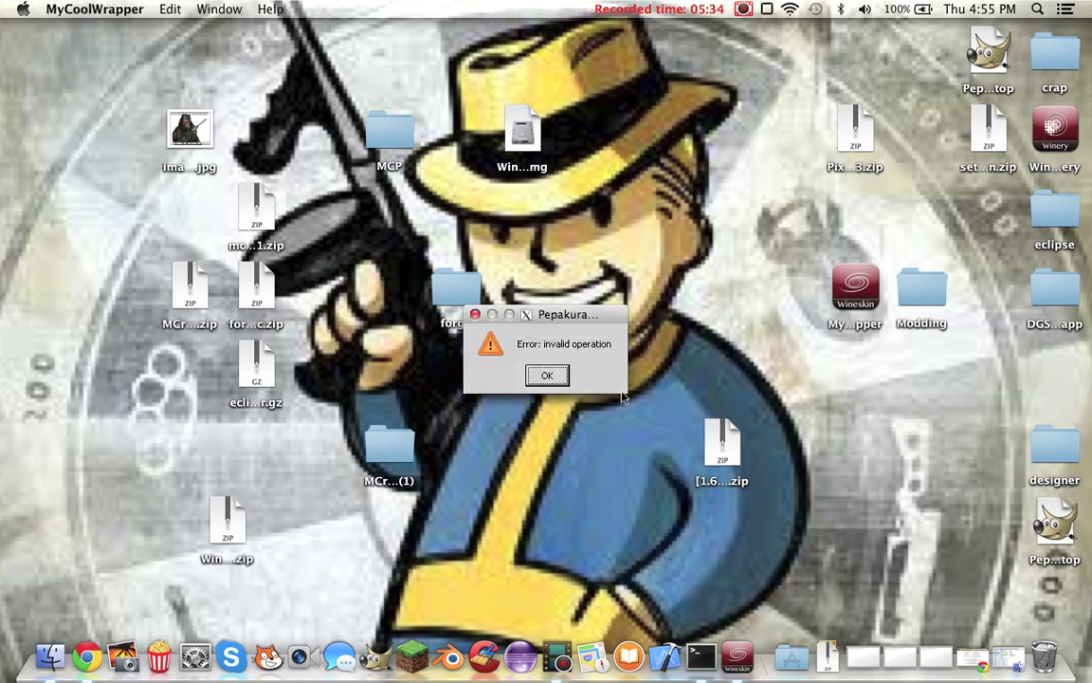
left_click(547, 376)
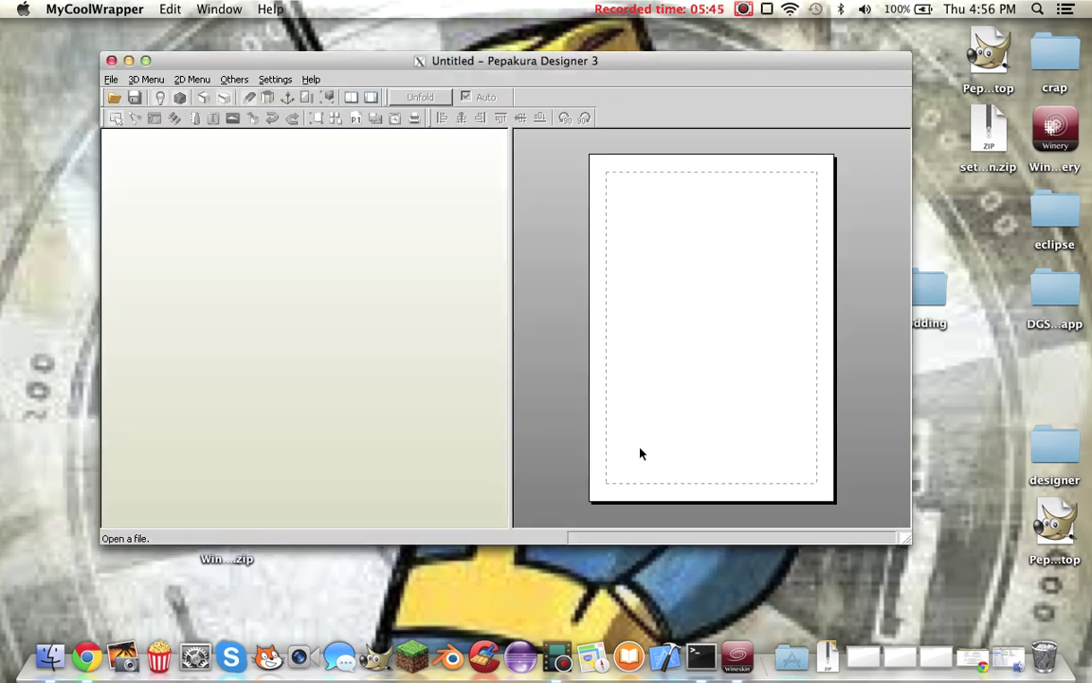
- Open 'Fallout NV NCR Veteran Ranger Helm by Hugh.pdo' from the COSPLAY folder in Pepakura
left_click_drag(498, 62, 498, 57)
left_click(114, 95)
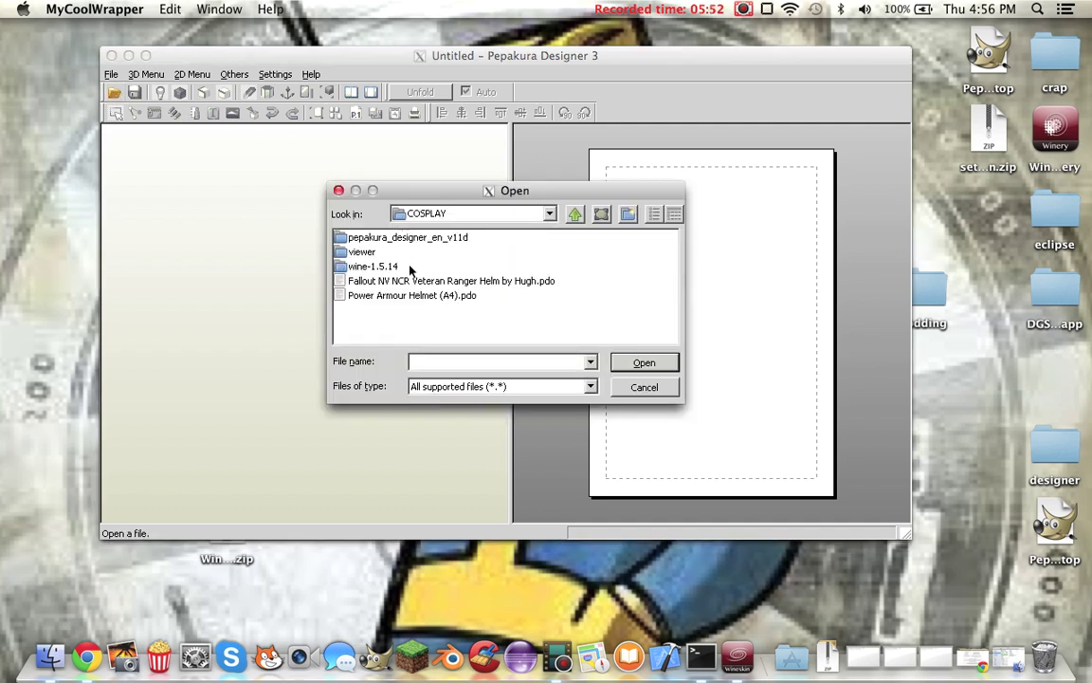
left_click(407, 280)
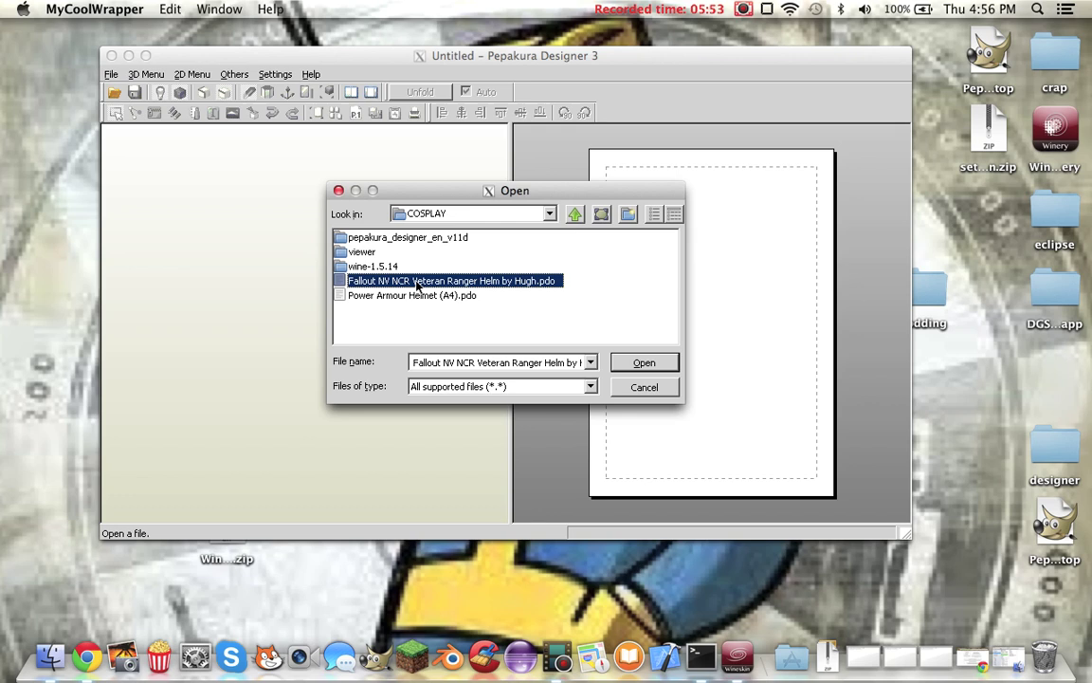
left_click(644, 363)
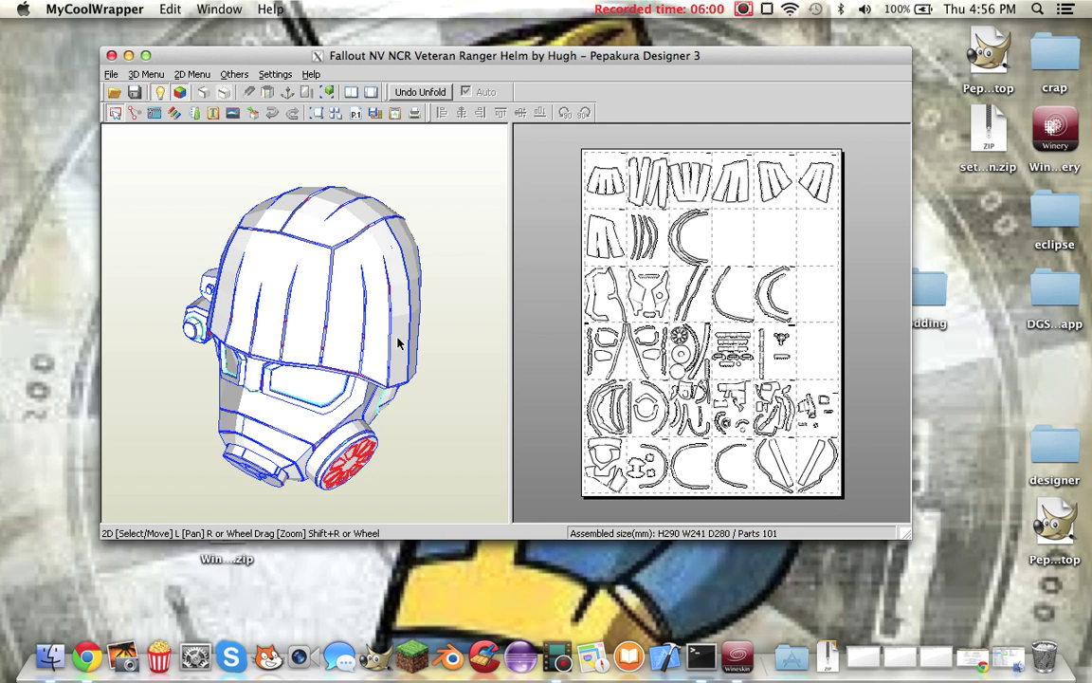
mouse_move(312, 312)
left_mouse_down()
mouse_move(375, 325)
mouse_move(253, 389)
mouse_move(357, 385)
left_mouse_up()
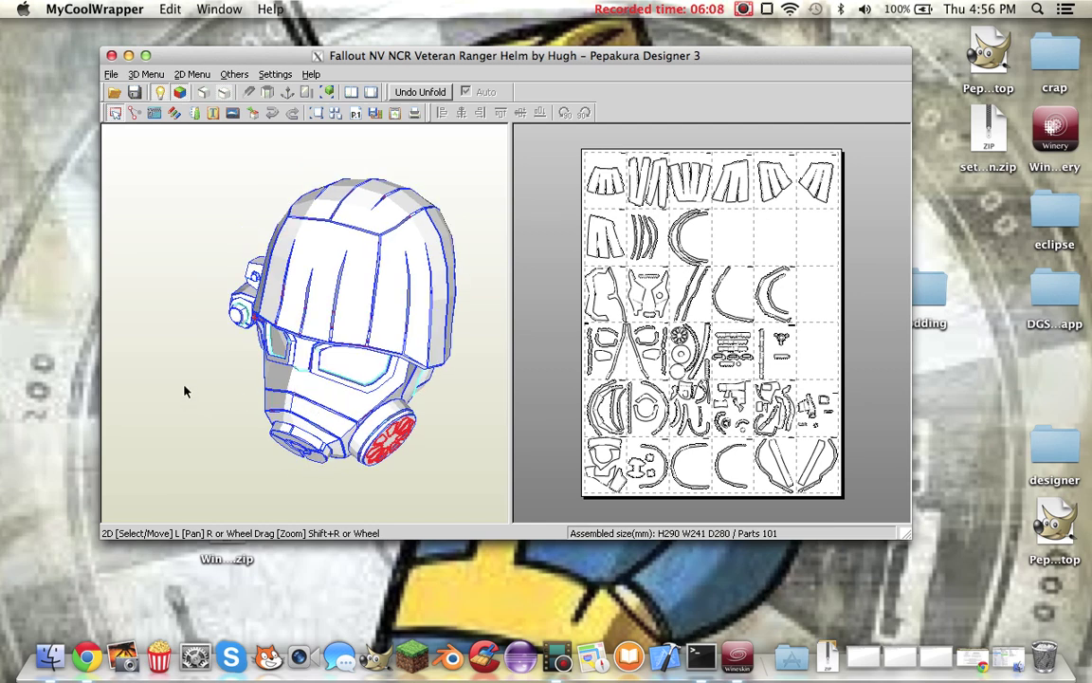
scroll(251, 361, "up", 2)
scroll(252, 361, "up", 2)
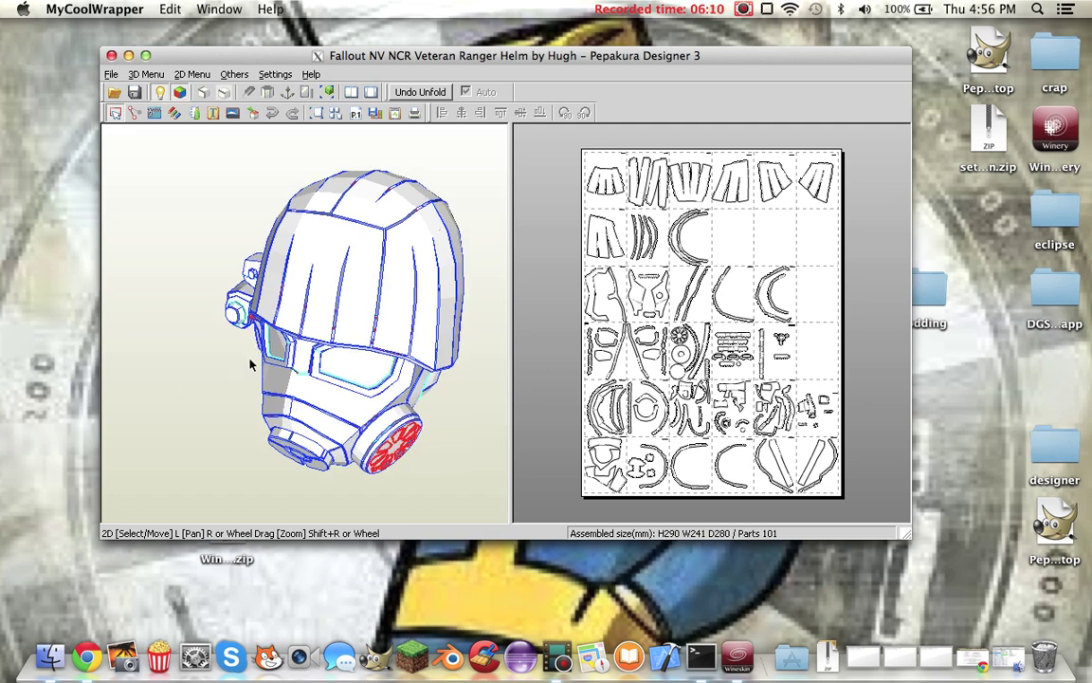
scroll(251, 362, "up", 2)
scroll(251, 362, "up", 2)
mouse_move(371, 387)
left_mouse_down()
mouse_move(375, 313)
mouse_move(362, 310)
left_mouse_up()
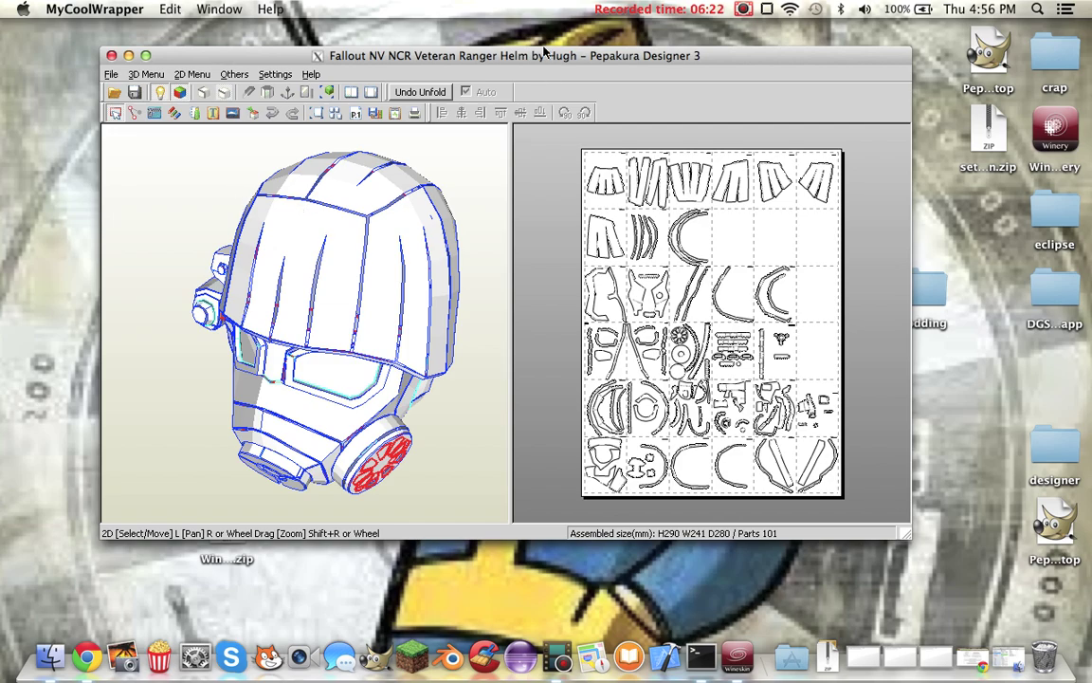
mouse_move(545, 50)
left_mouse_down()
mouse_move(558, 19)
mouse_move(585, 117)
mouse_move(564, 73)
mouse_move(546, 73)
mouse_move(580, 74)
left_mouse_up()
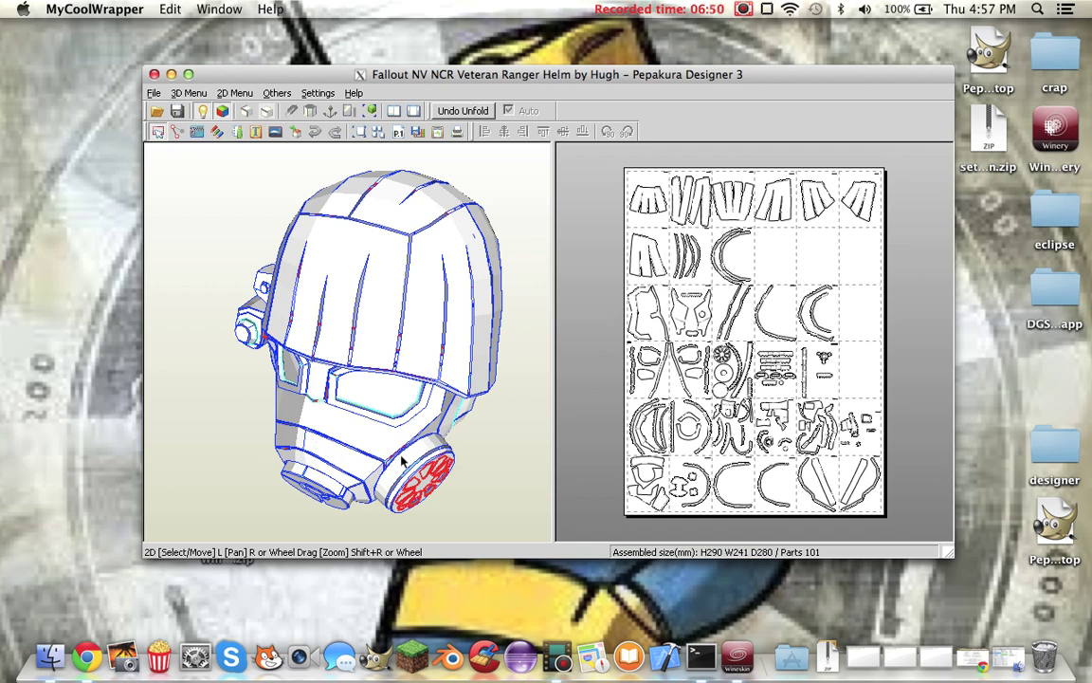
left_click_drag(365, 417, 282, 367)
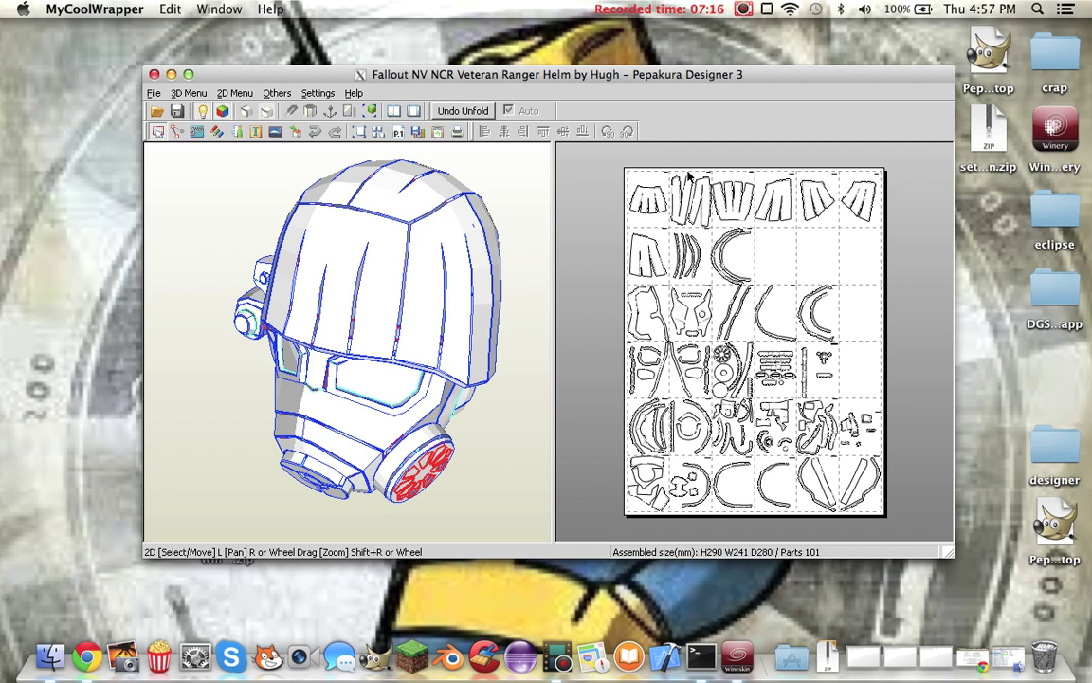
- Open the 'Power Armour Helmet (A4).pdo' pattern through the File menu
left_click(153, 93)
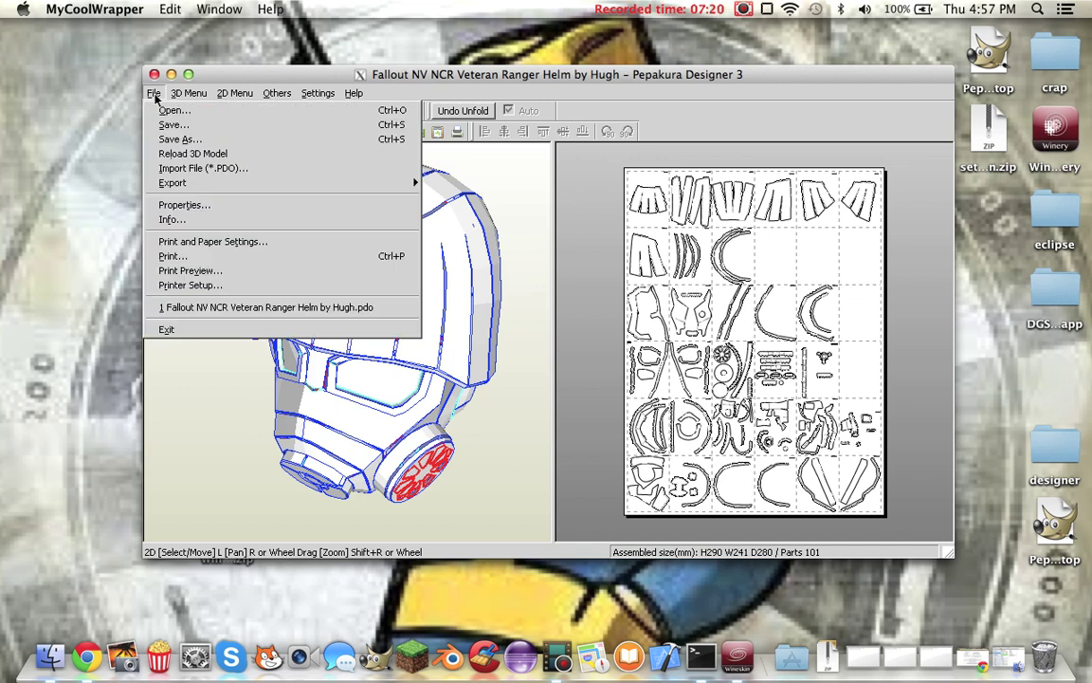
left_click(157, 110)
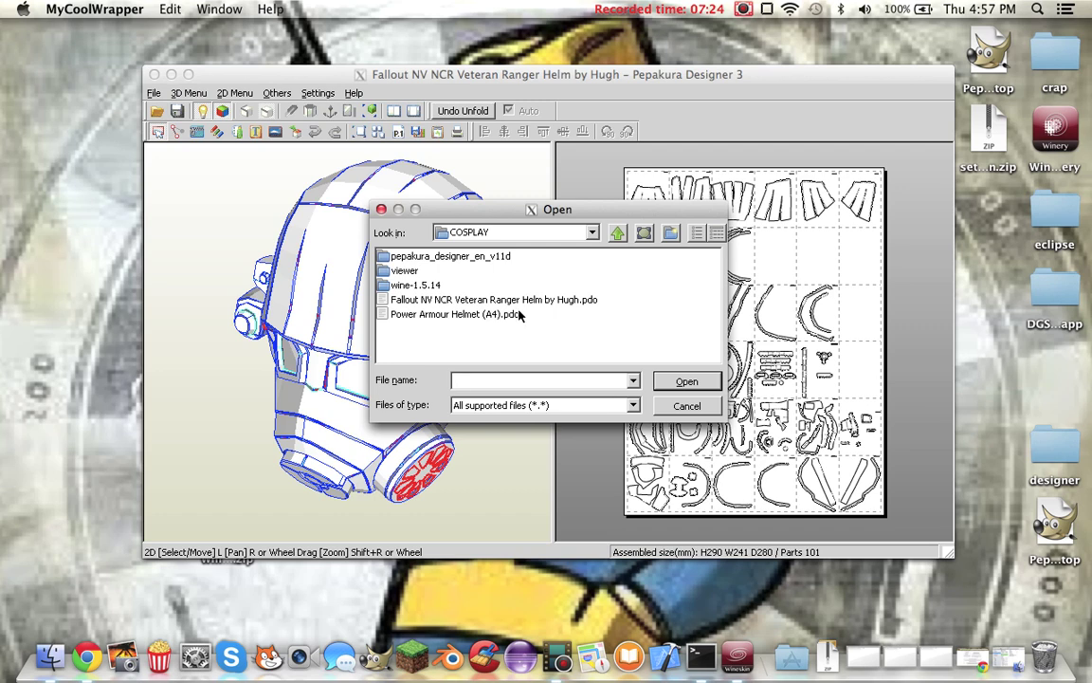
left_click(469, 300)
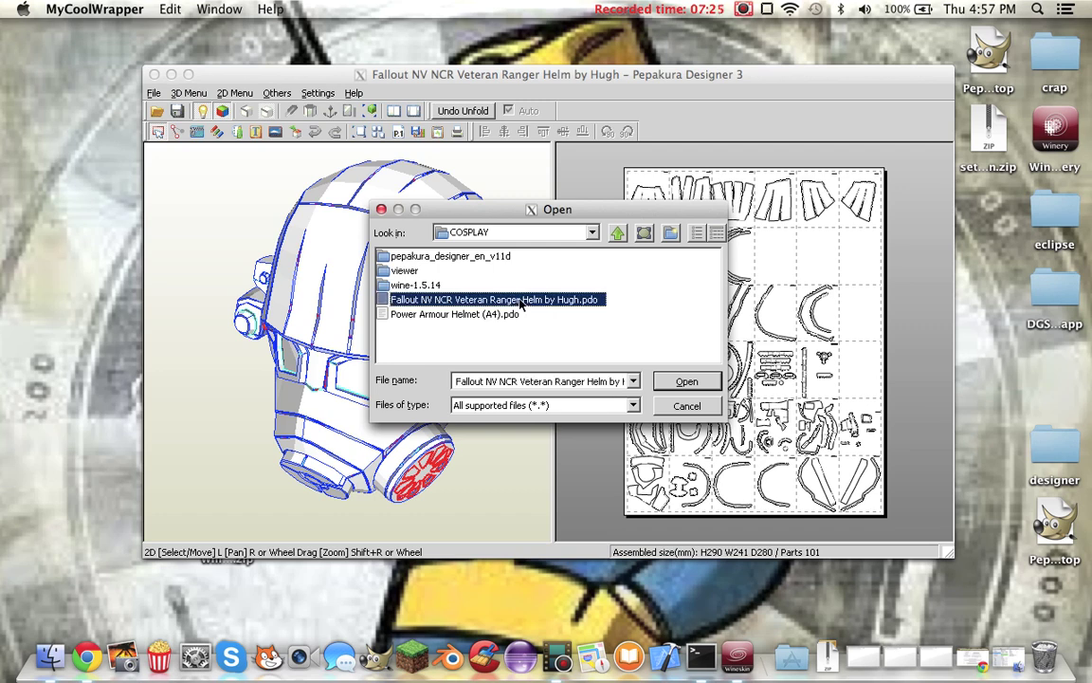
left_click(686, 382)
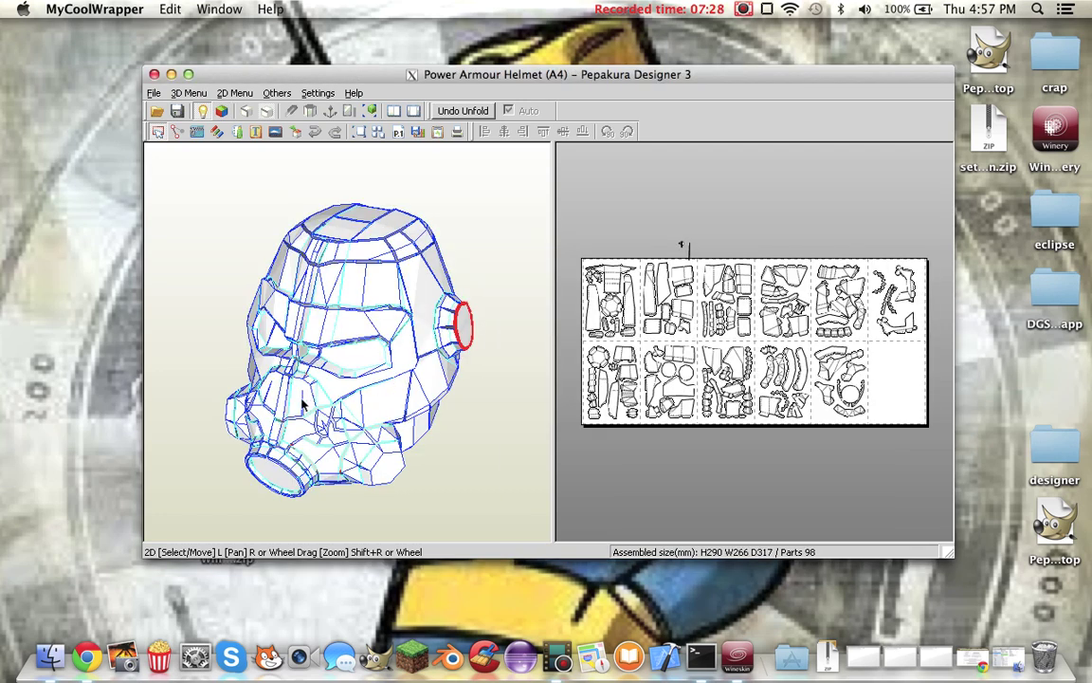
- Rotate the Power Armour helmet to inspect it, then bring up the Open dialog again
left_click_drag(321, 383, 378, 406)
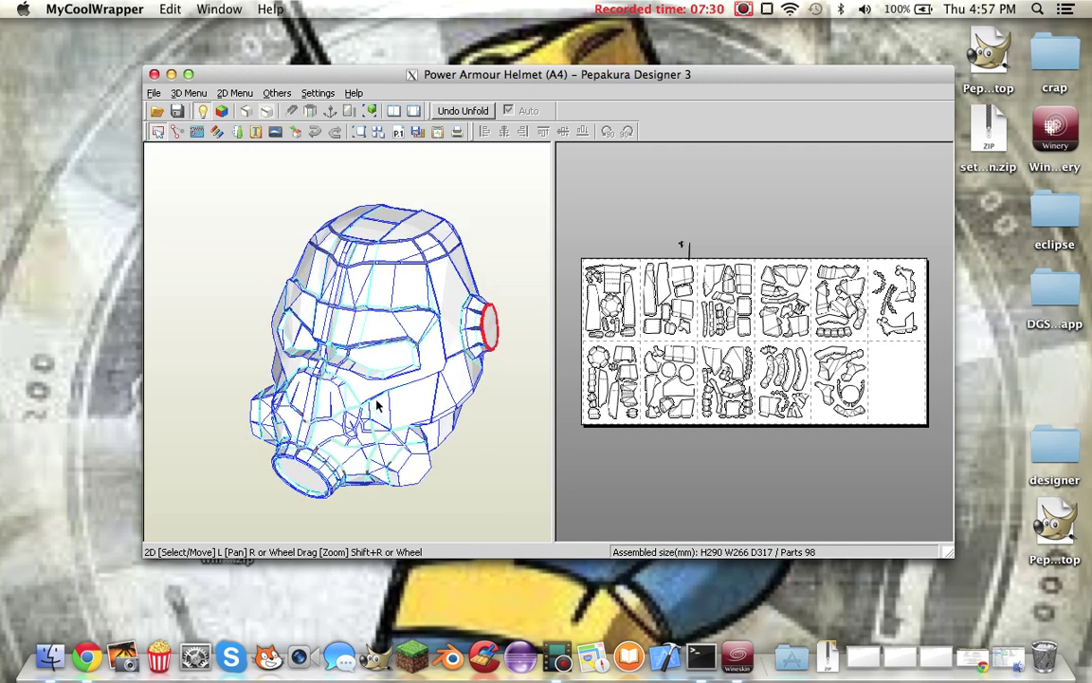
mouse_move(343, 362)
left_mouse_down()
mouse_move(328, 347)
mouse_move(334, 380)
left_mouse_up()
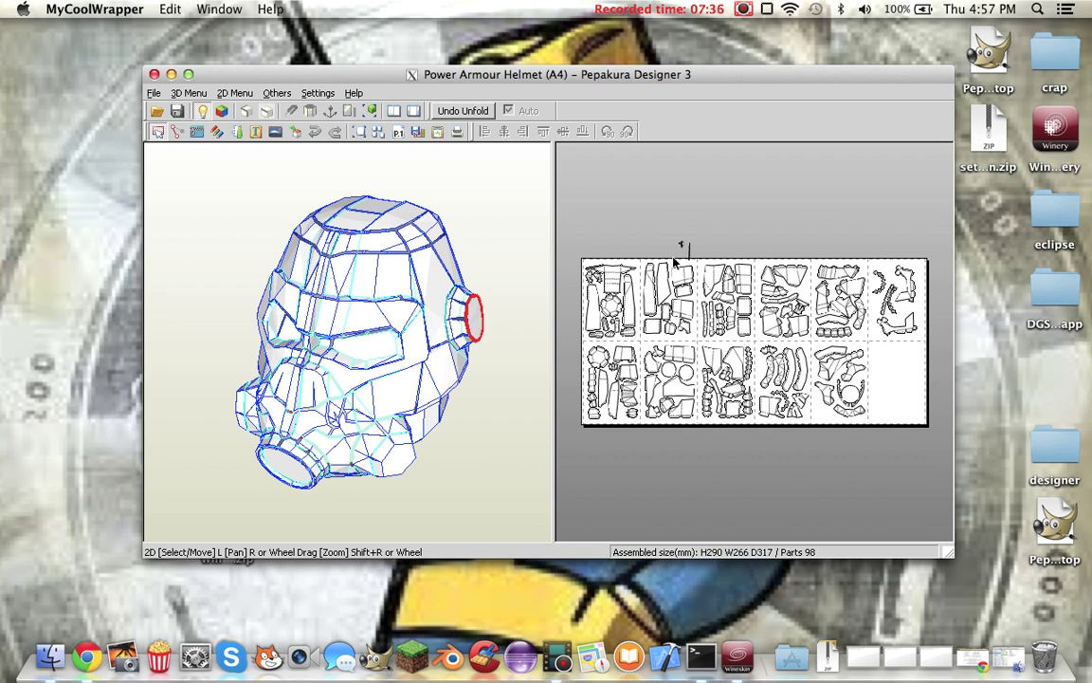
left_click(156, 110)
- Reload 'Fallout NV NCR Veteran Ranger Helm by Hugh.pdo' and zoom the 3D view in and out
left_click(436, 300)
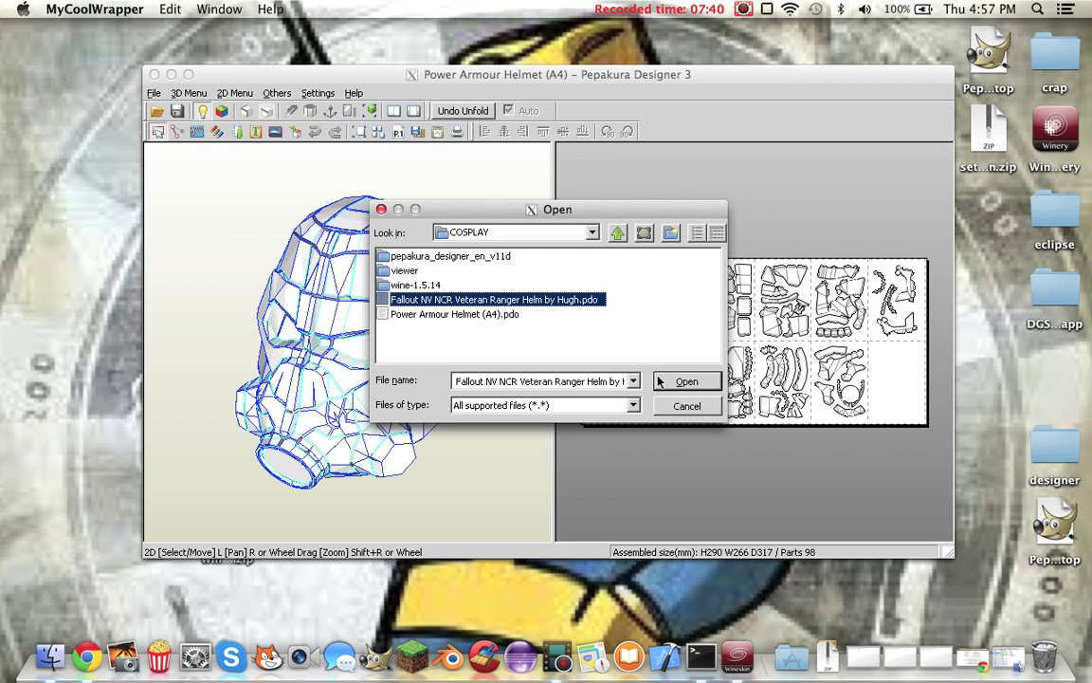
left_click(667, 383)
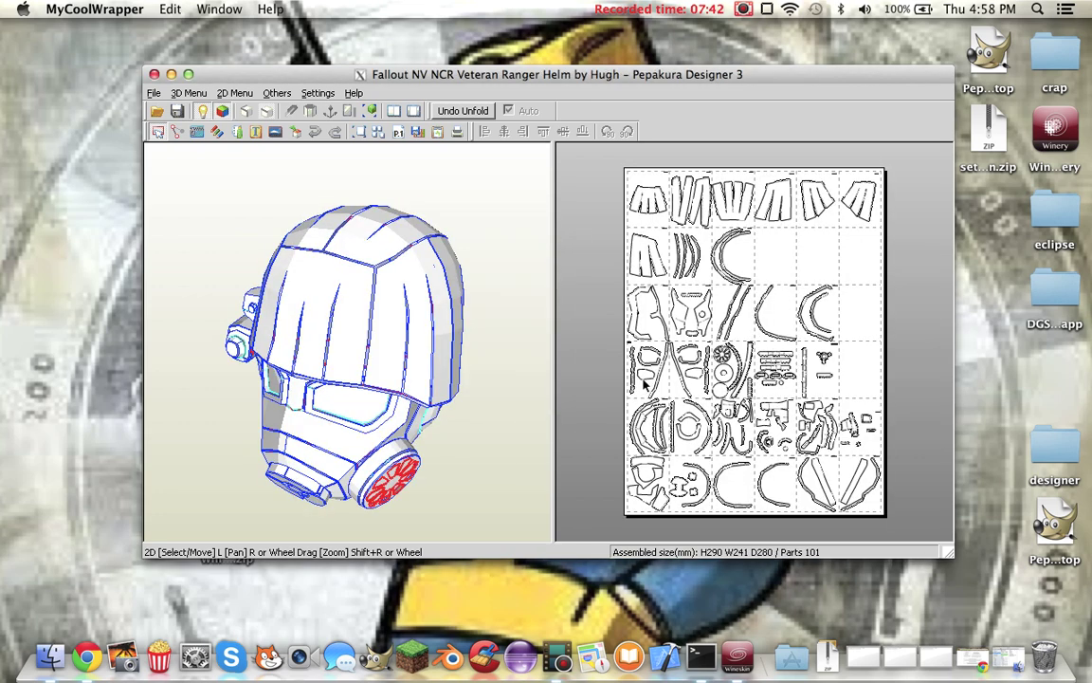
scroll(256, 396, "up", 1)
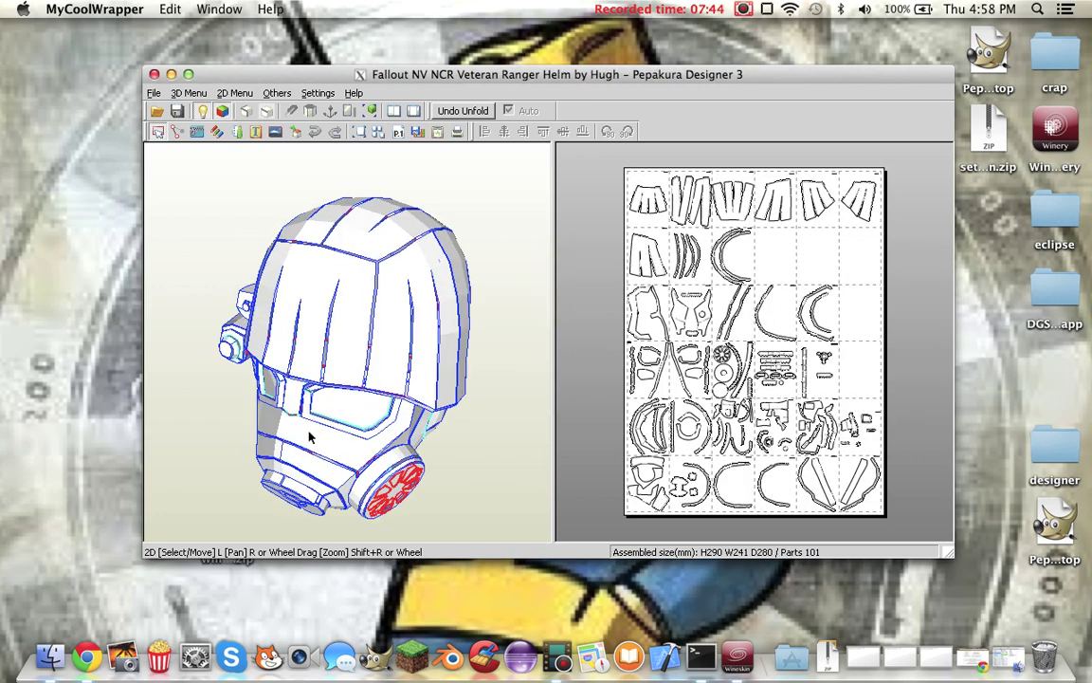
scroll(296, 406, "up", 1)
scroll(371, 419, "down", 2)
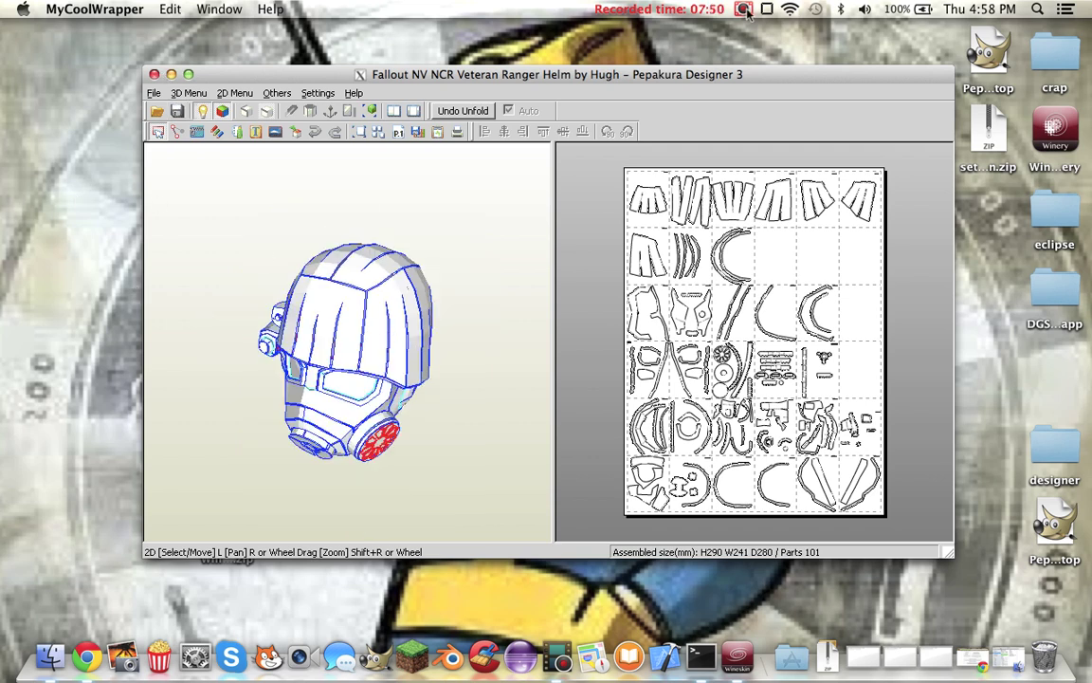
left_click(744, 9)
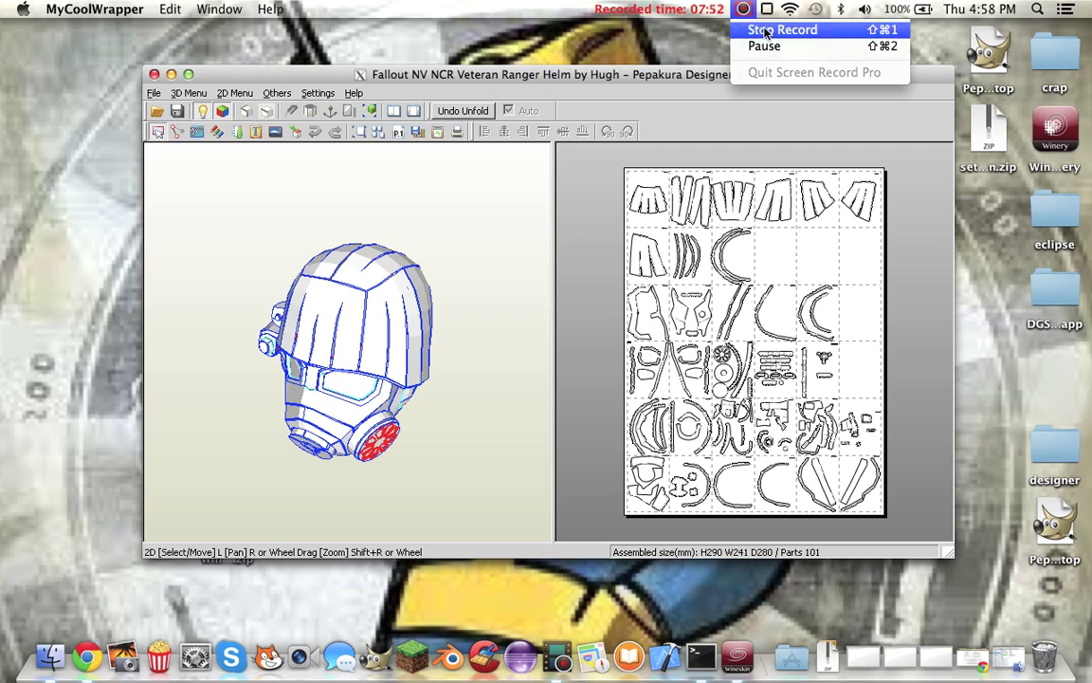